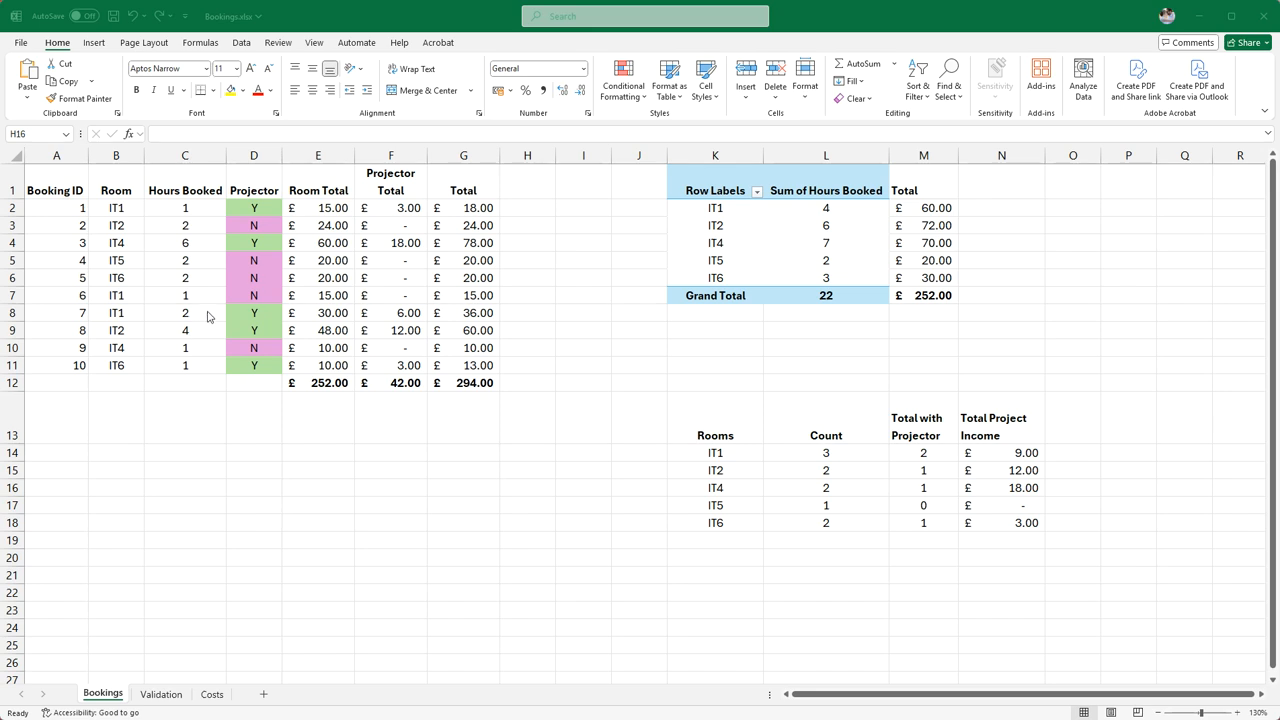
# Insert a new column before the Total column of the bookings table and head it "Discount"
pyautogui.rightClick(445, 160)
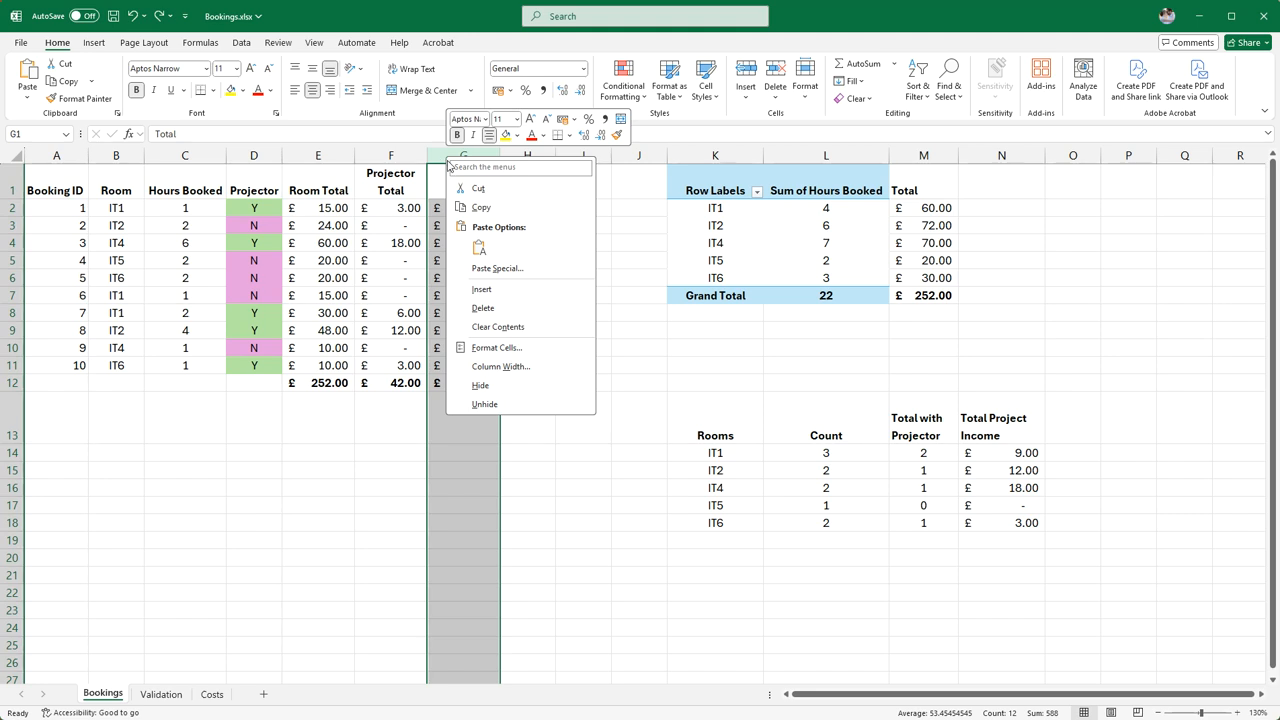
pyautogui.click(488, 289)
pyautogui.click(458, 186)
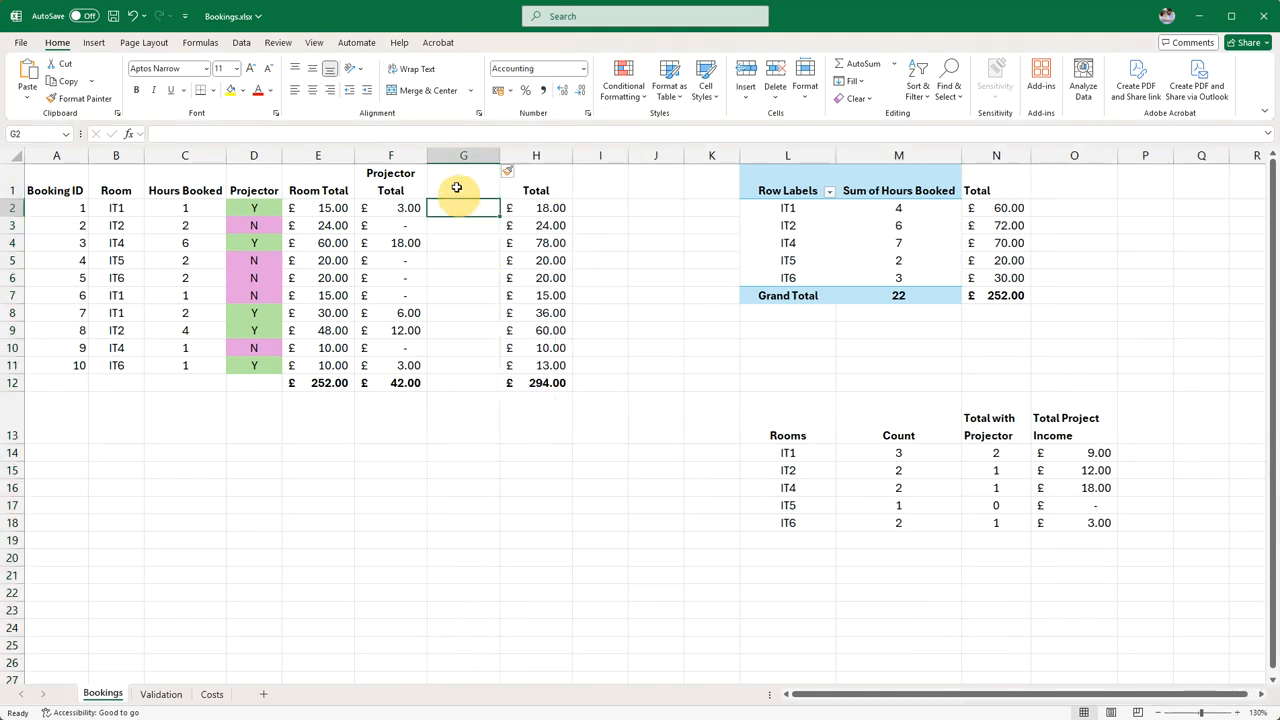
pyautogui.write('Discount')
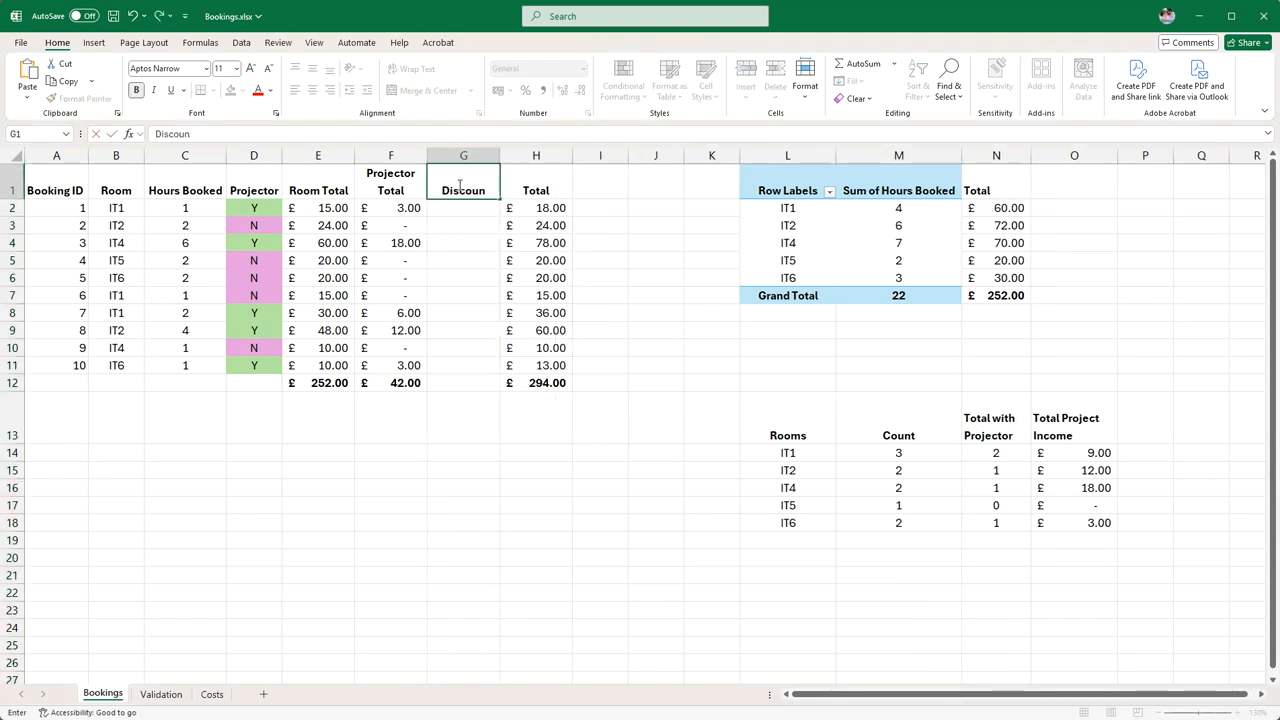
pyautogui.press('Return')
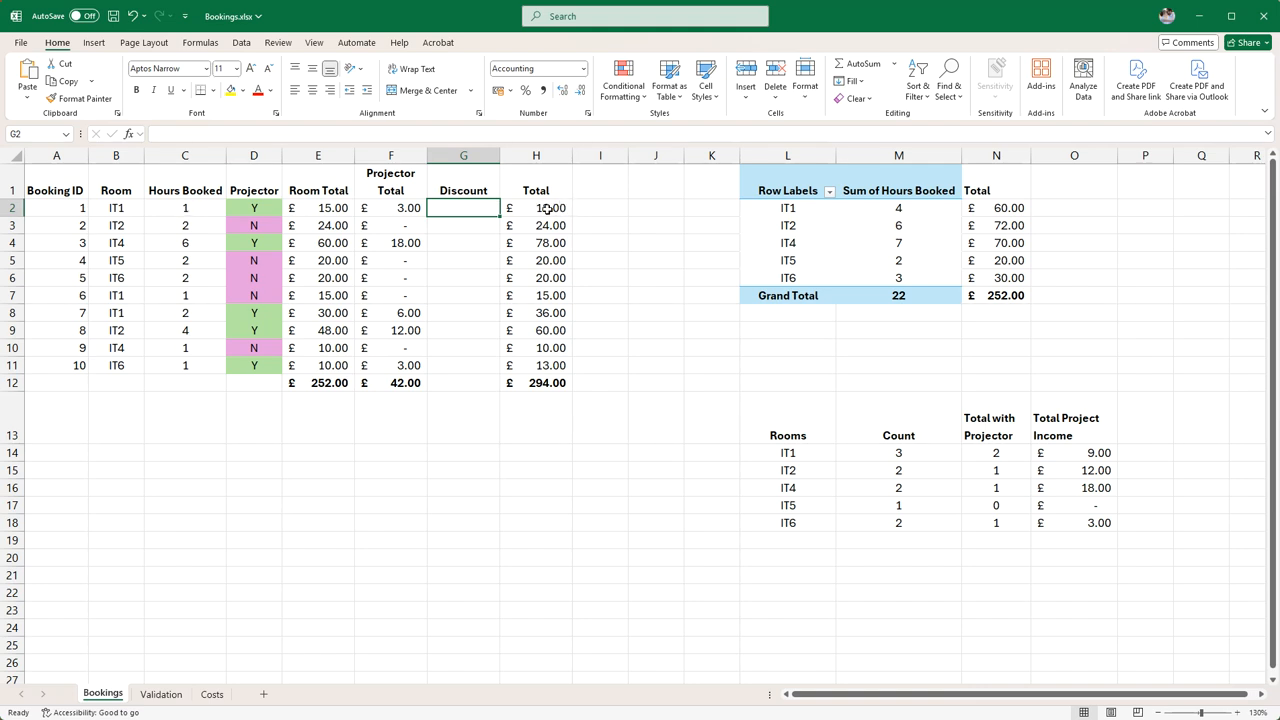
# Enter =IF(C2>=4,E2*0.1,0) in G2 to give 10% off the room total for bookings of four or more hours
pyautogui.click(460, 210)
pyautogui.write('=')
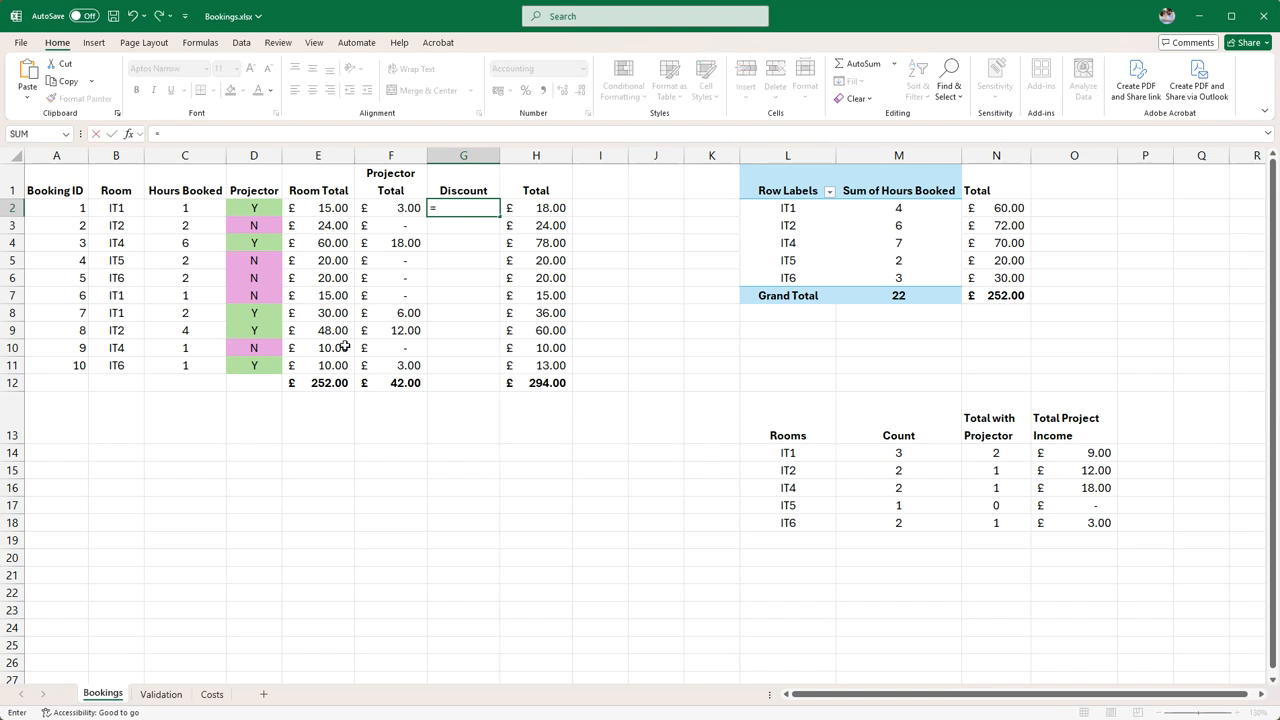
pyautogui.write('if(')
pyautogui.click(190, 211)
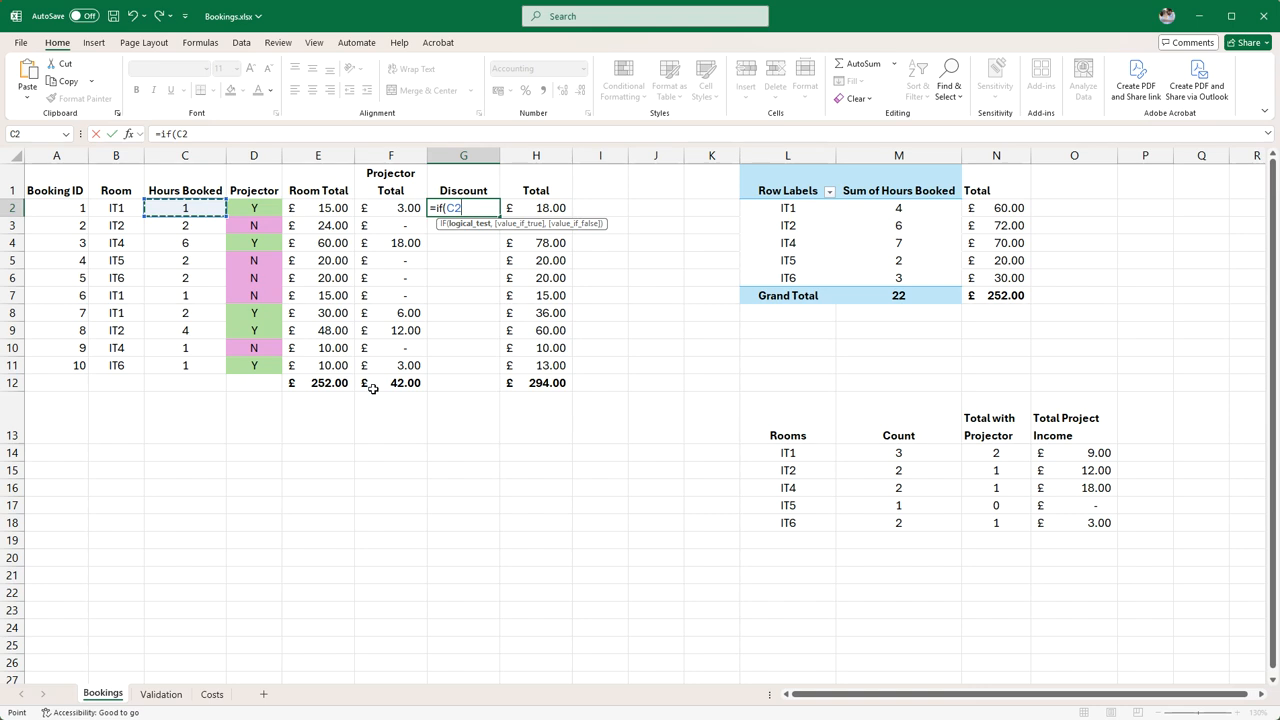
pyautogui.write('>=4,')
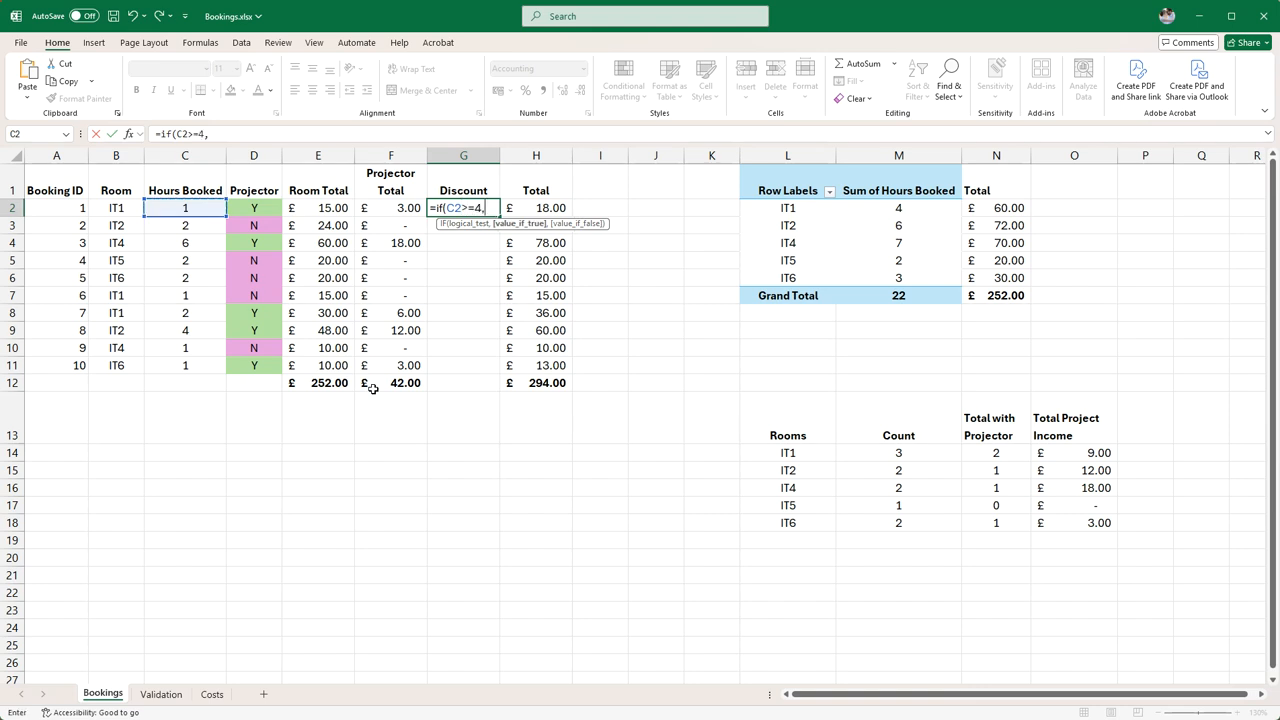
pyautogui.click(333, 208)
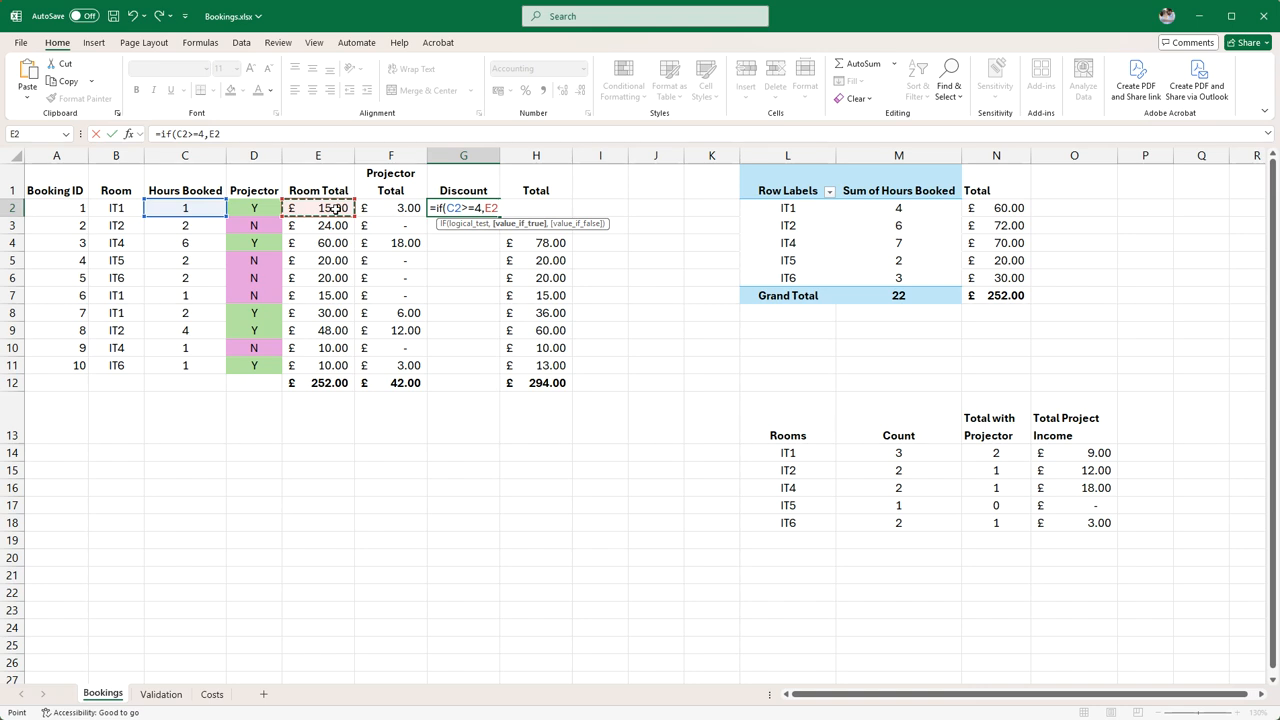
pyautogui.write('*')
pyautogui.click(526, 208)
pyautogui.write(',')
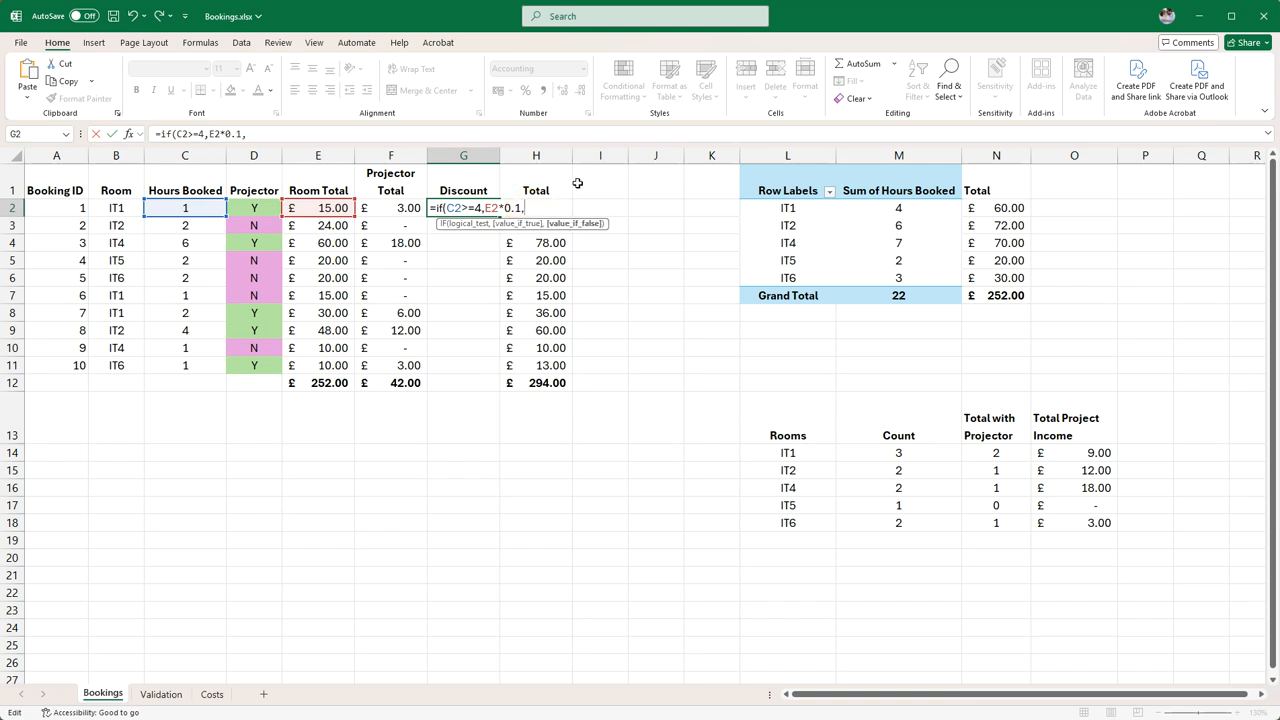
pyautogui.write('0)')
pyautogui.press('Return')
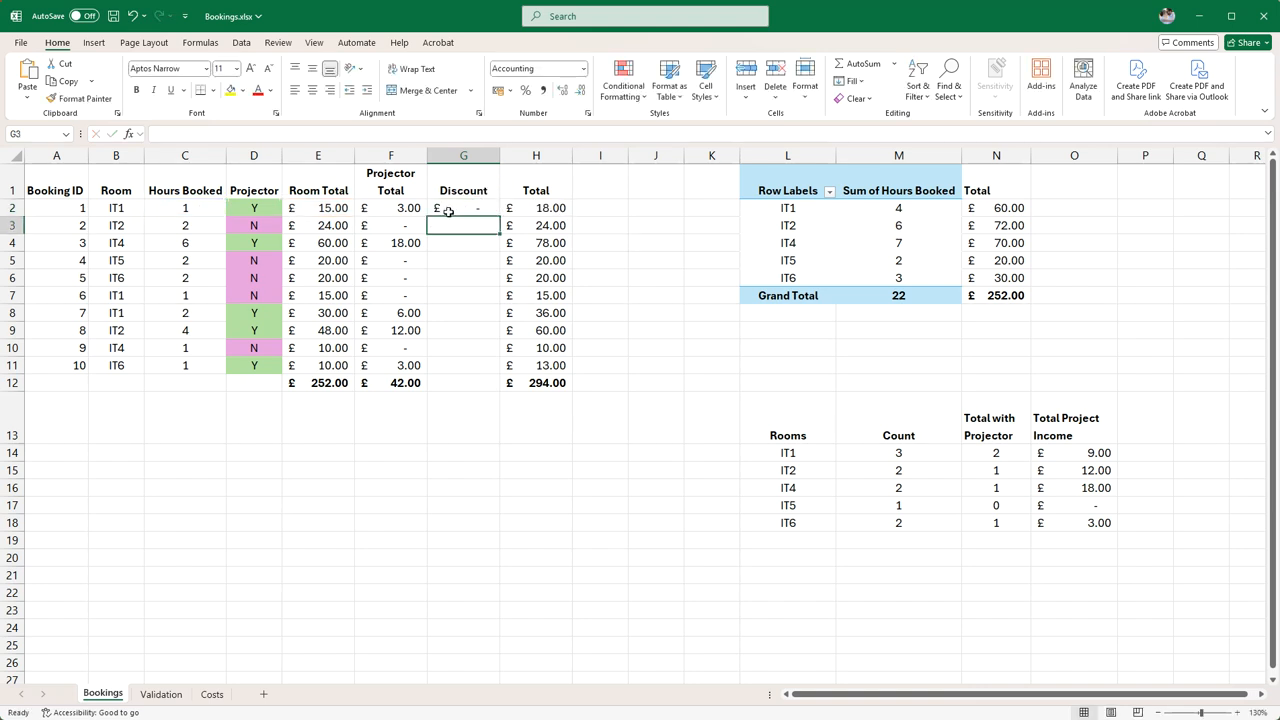
# Fill the Discount formula from G2 down to G11 for all bookings
pyautogui.click(185, 212)
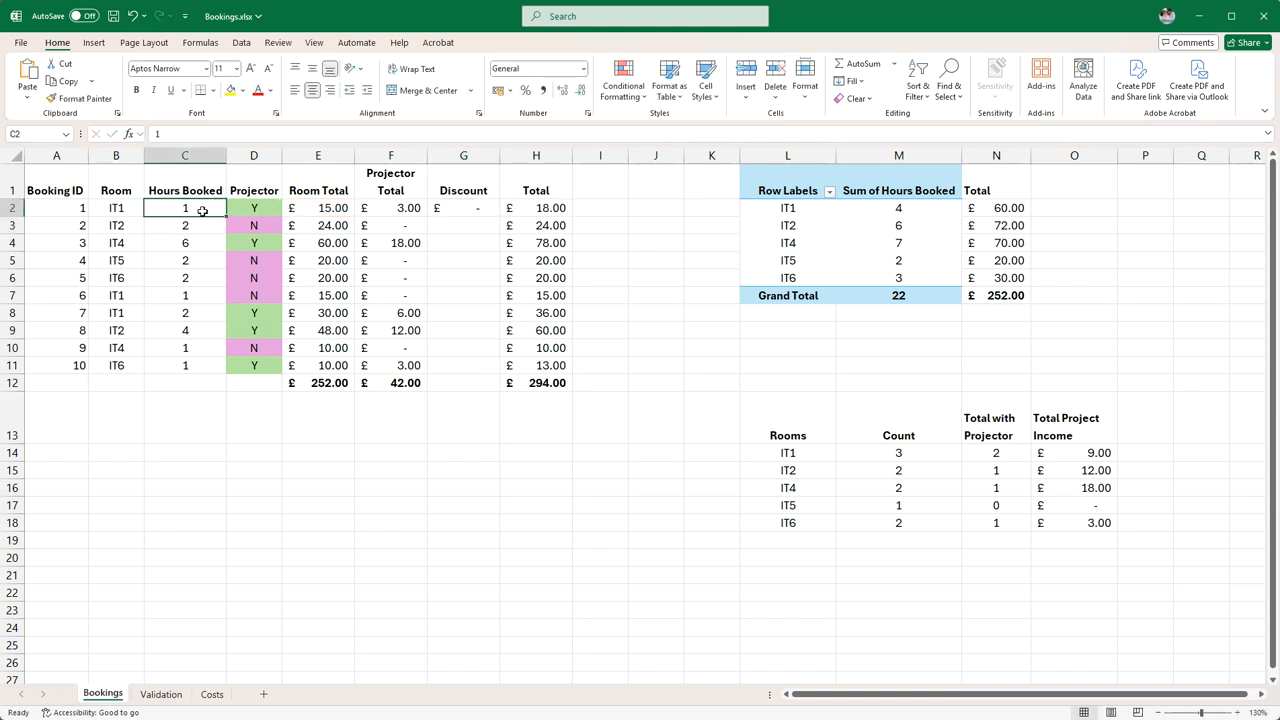
pyautogui.click(187, 245)
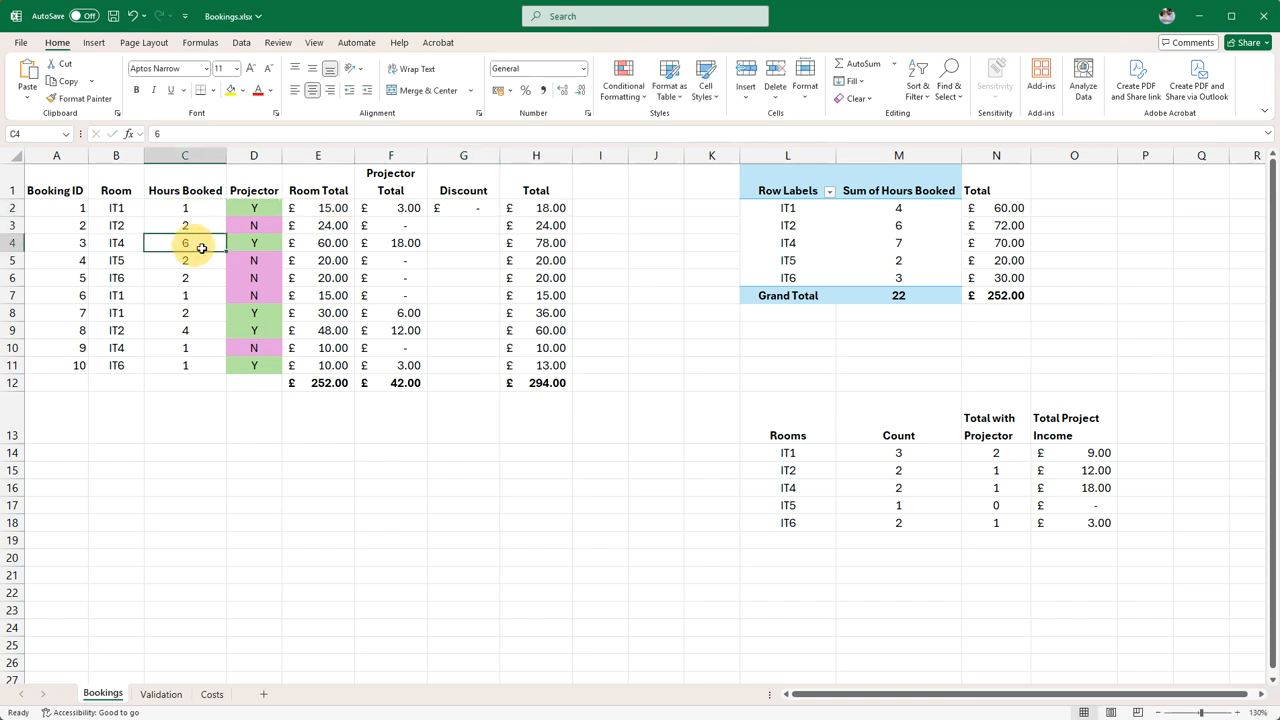
pyautogui.click(322, 244)
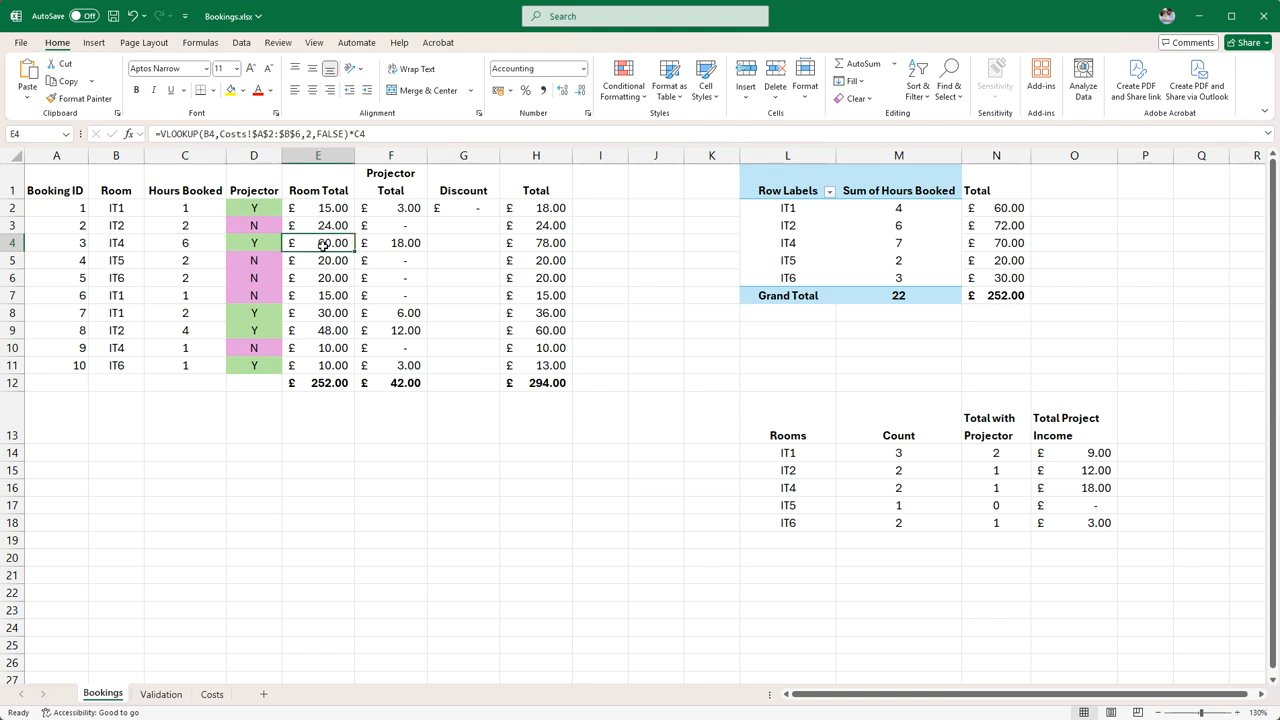
pyautogui.click(463, 208)
pyautogui.moveTo(501, 214); pyautogui.dragTo(481, 371)
pyautogui.click(458, 420)
# Copy the sum formula from F12 across to G12 to total the discounts
pyautogui.click(418, 384)
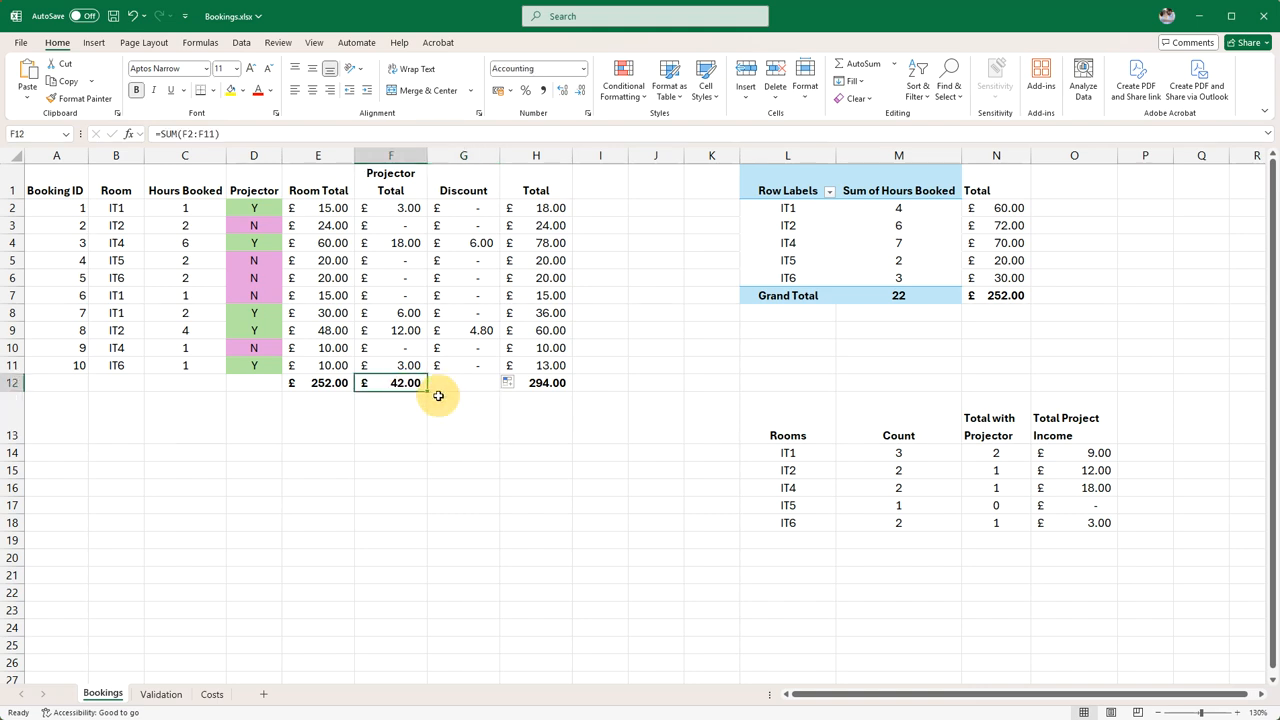
pyautogui.moveTo(428, 392); pyautogui.dragTo(474, 414)
pyautogui.click(474, 392)
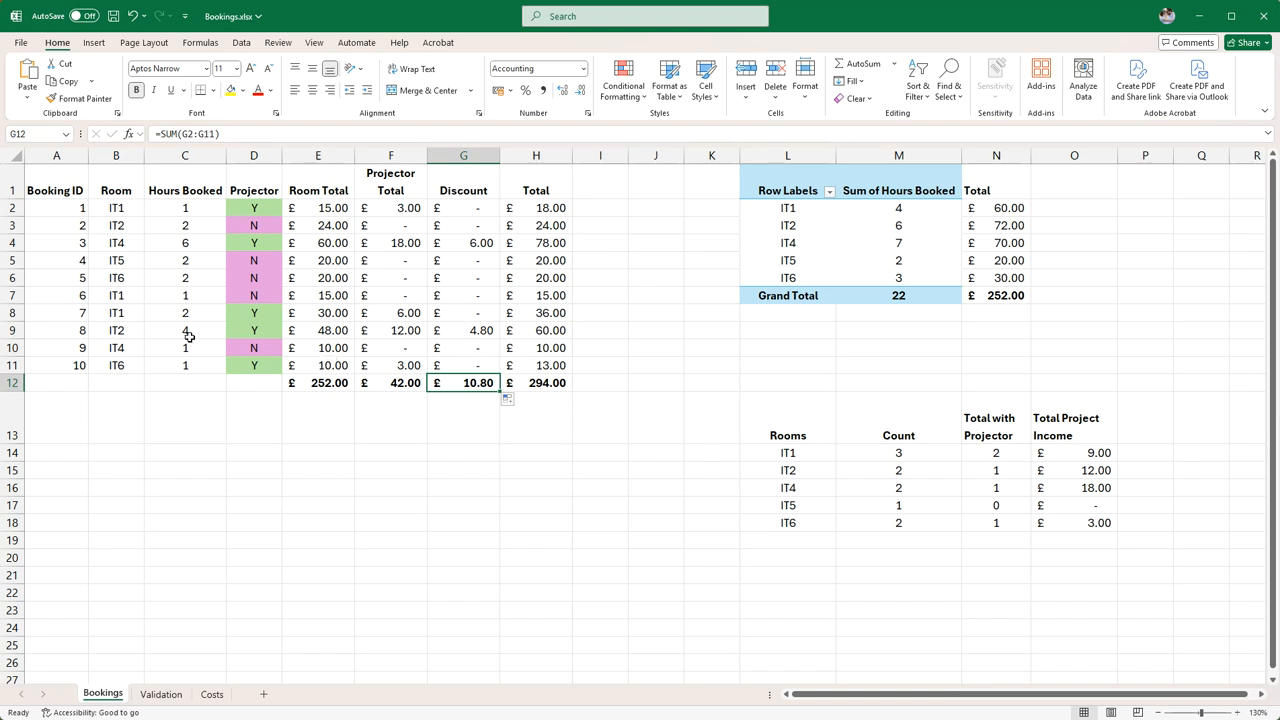
# Examine the hours, room totals and discounts of bookings 3 and 8, and compare them with the Total column
pyautogui.click(187, 330)
pyautogui.write('4')
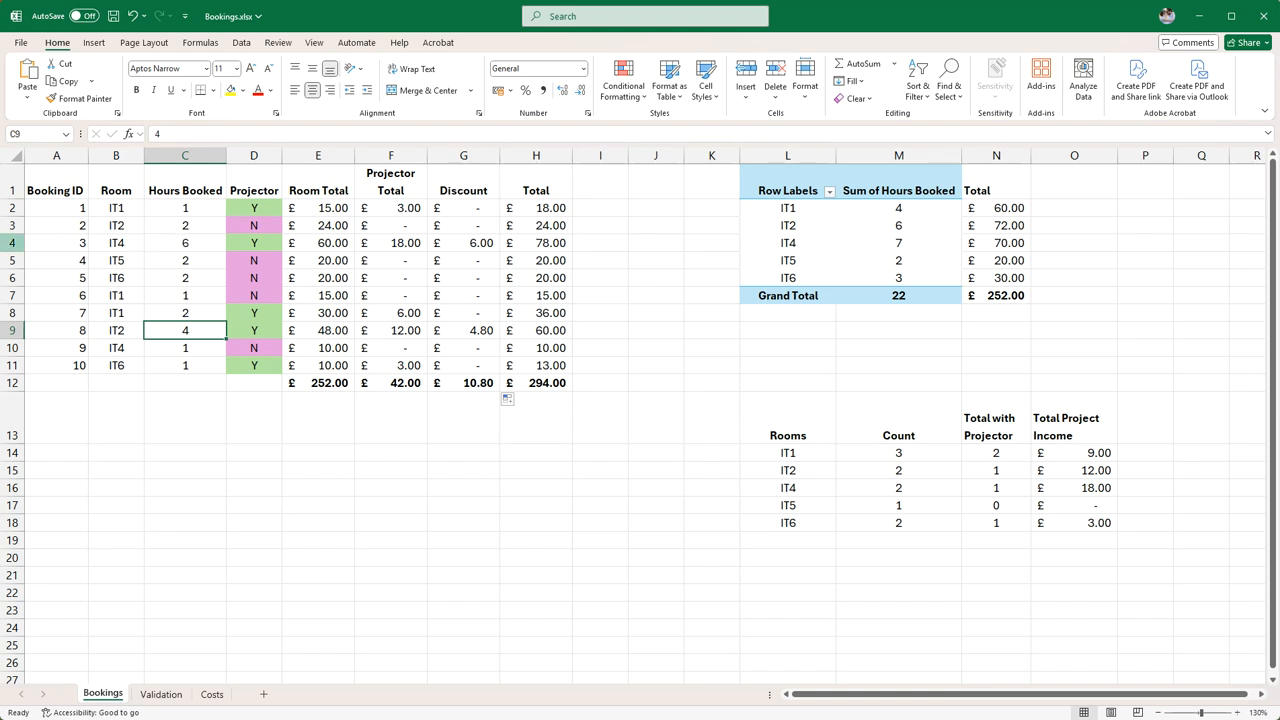
pyautogui.click(13, 243)
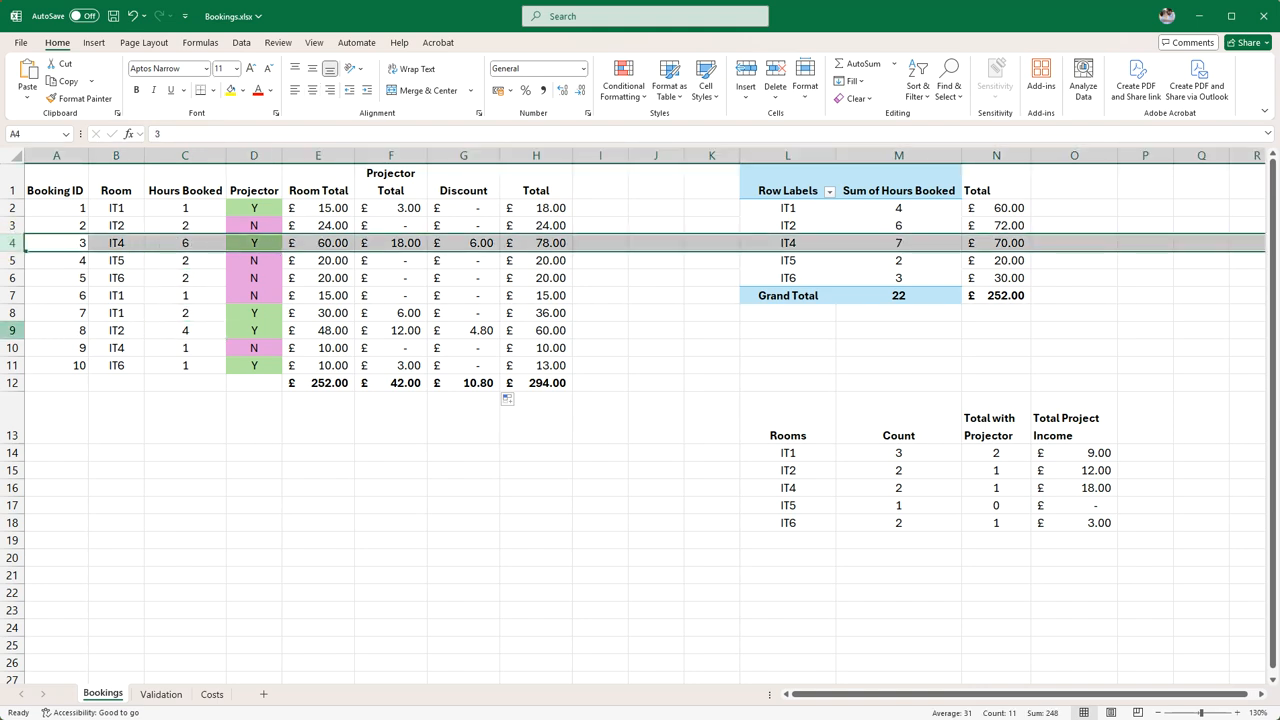
pyautogui.click(12, 330)
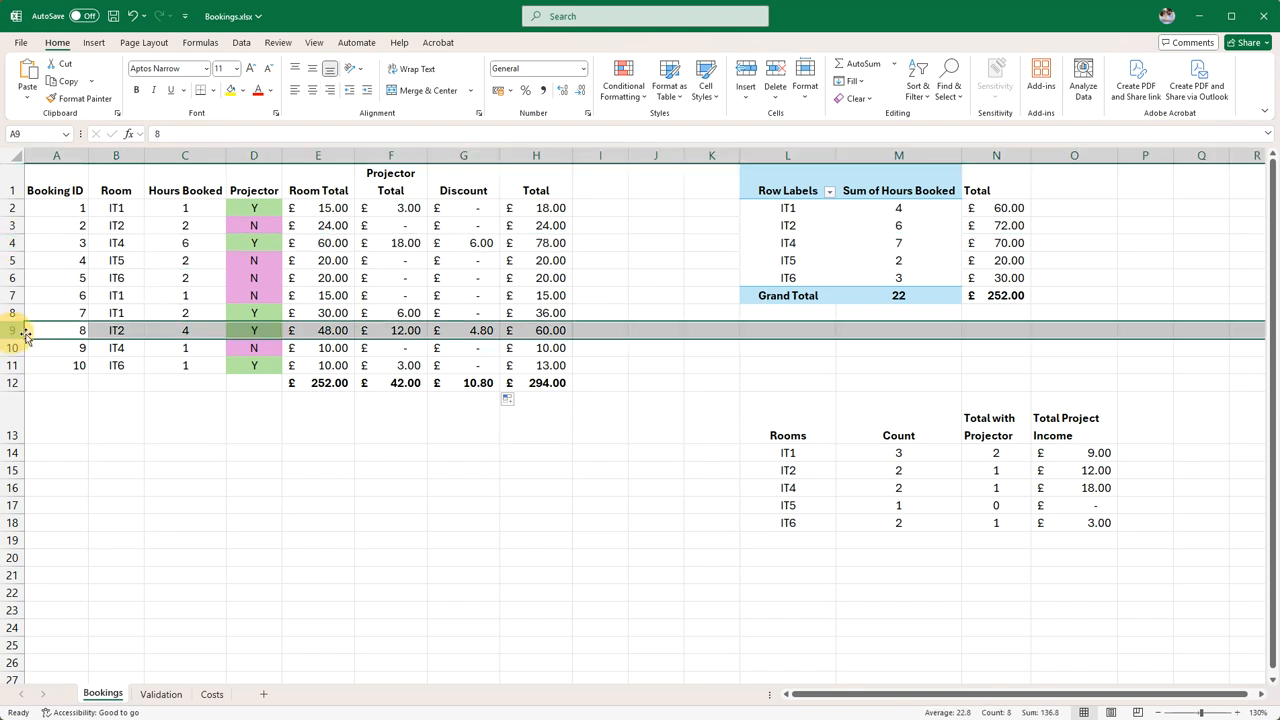
pyautogui.click(332, 329)
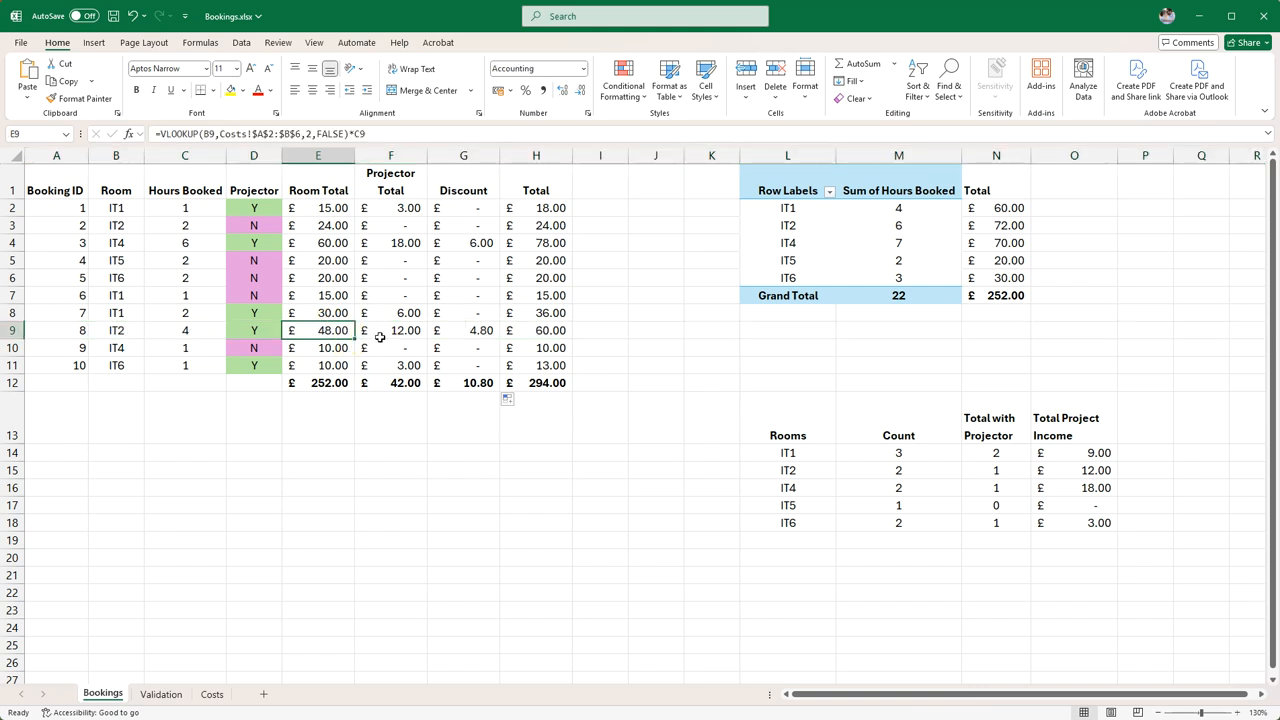
pyautogui.click(473, 330)
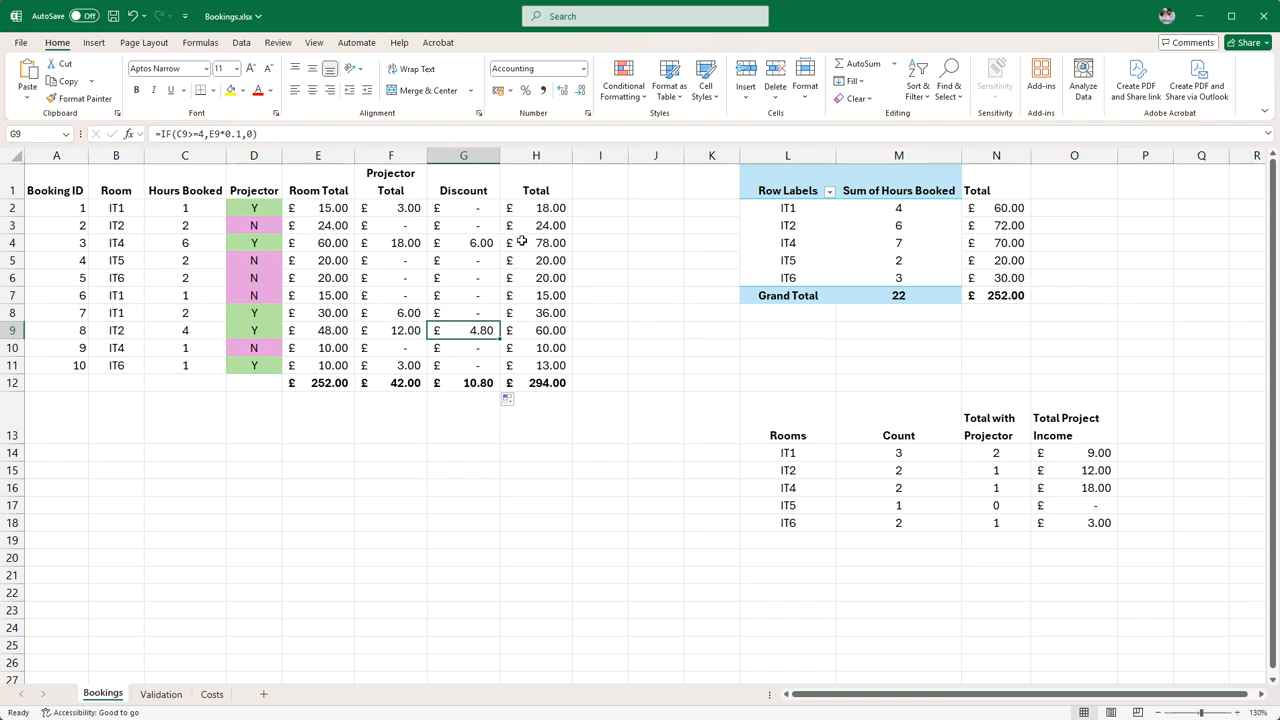
pyautogui.moveTo(537, 207); pyautogui.dragTo(523, 364)
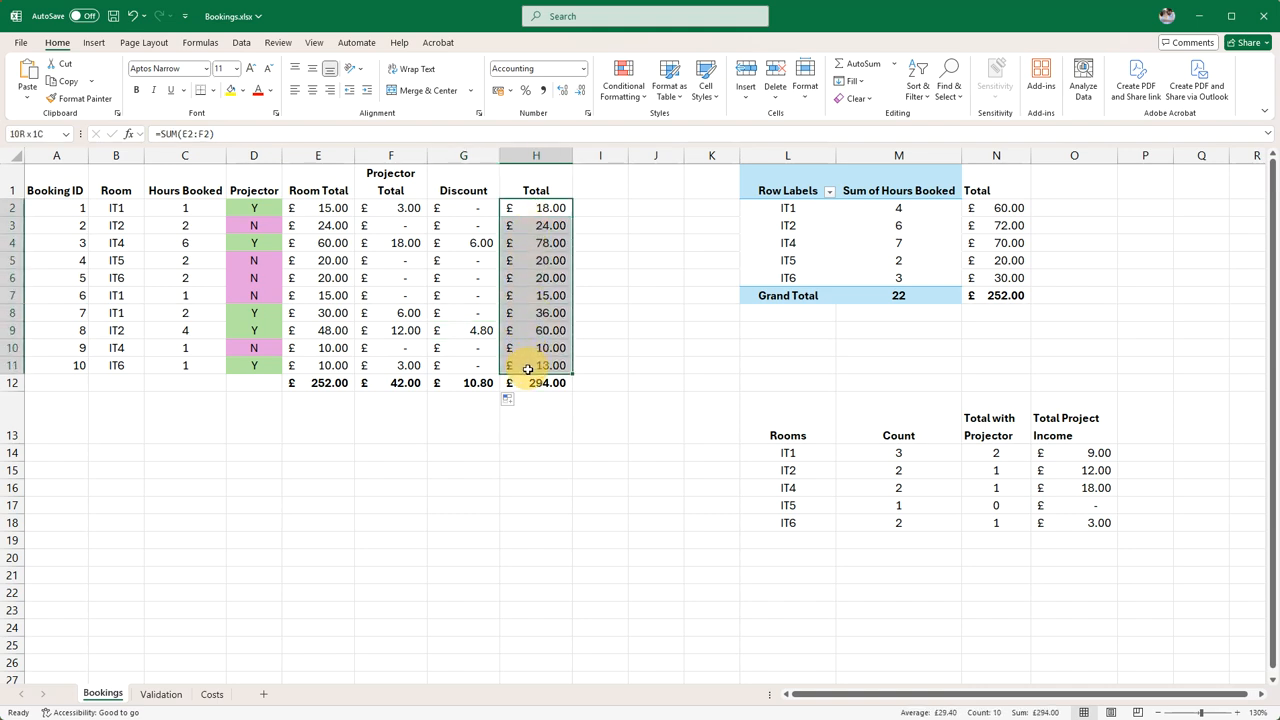
pyautogui.click(478, 246)
pyautogui.click(479, 334)
pyautogui.click(465, 242)
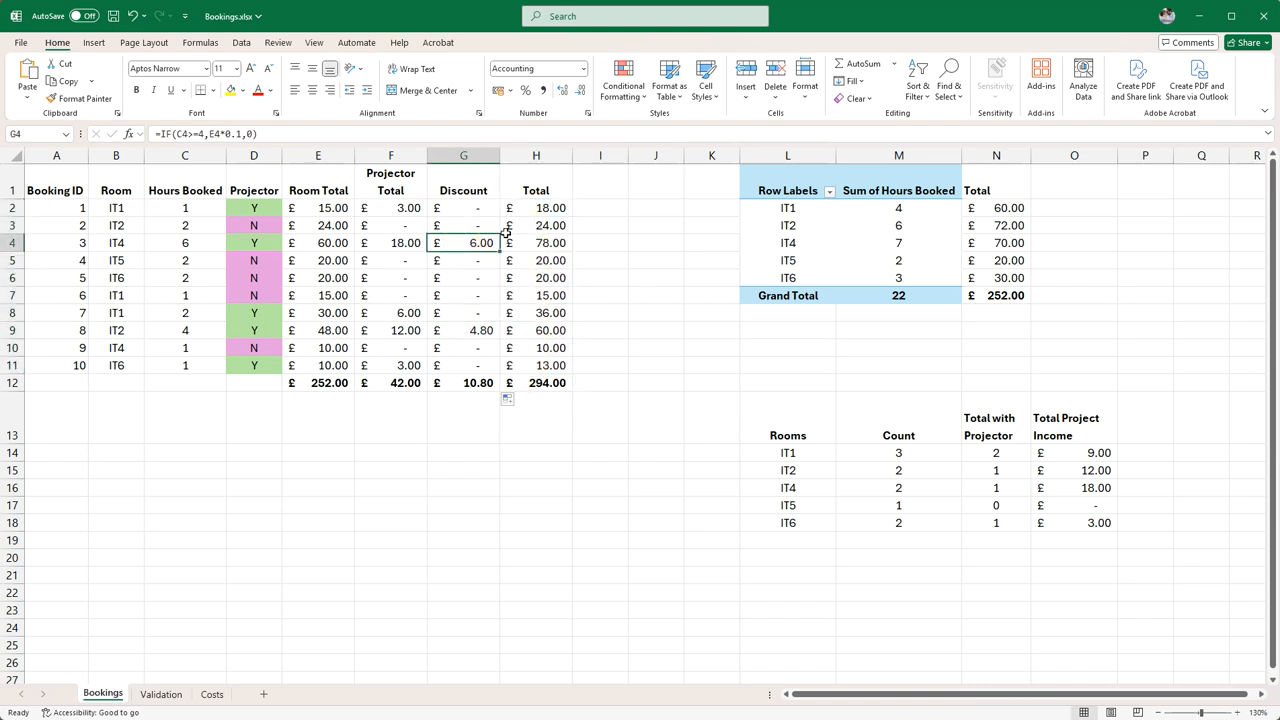
# Change the Total formula in H2 to =SUM(E2:F2)-G2 so that it subtracts the discount
pyautogui.click(553, 209)
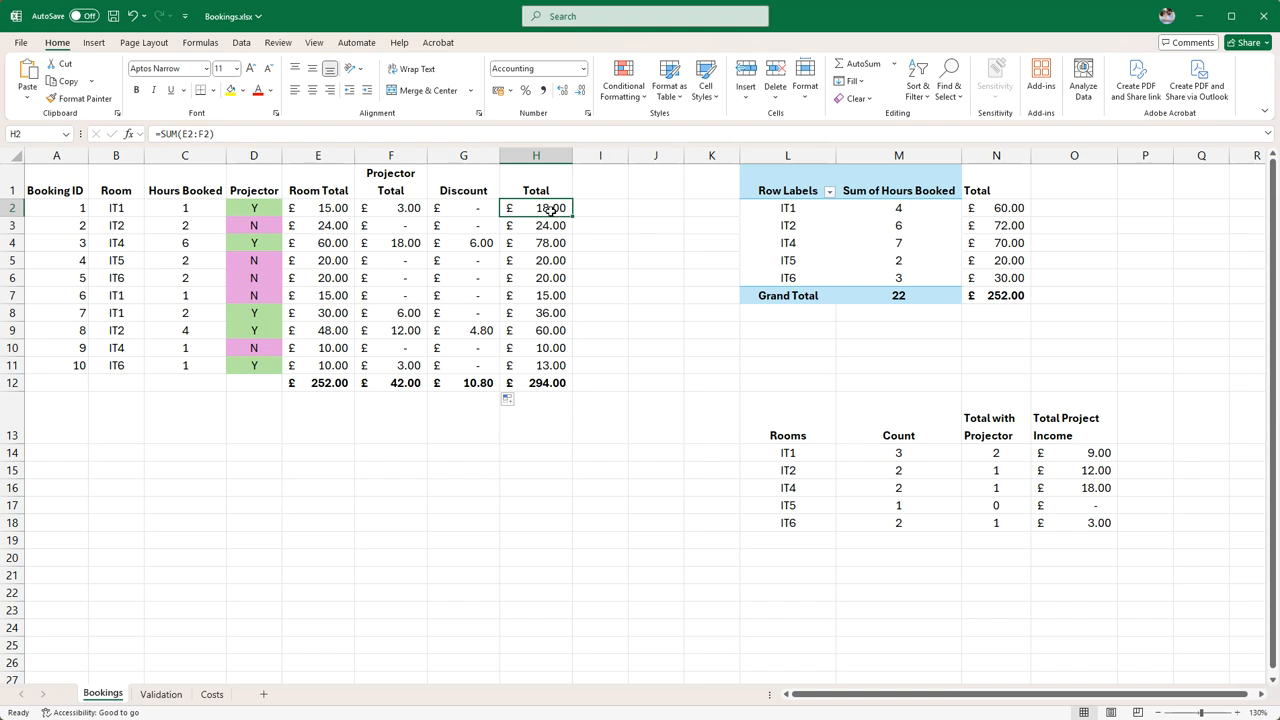
pyautogui.click(240, 133)
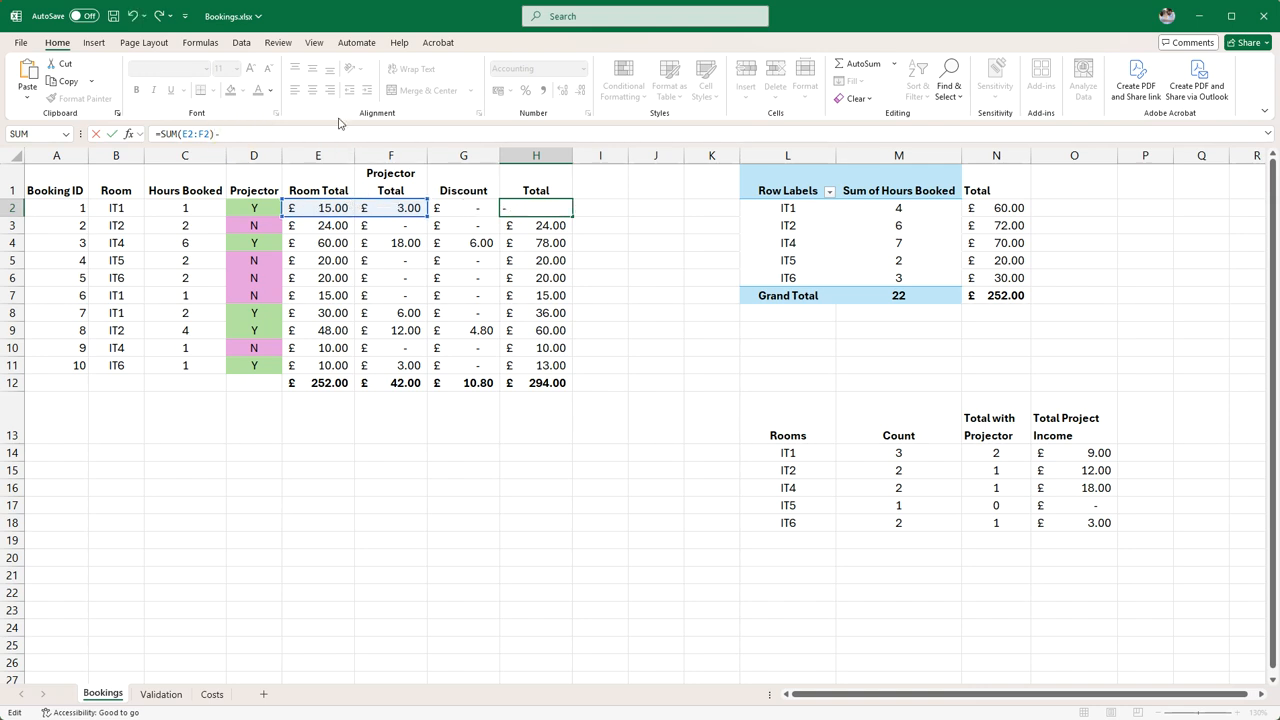
pyautogui.write('-')
pyautogui.click(479, 204)
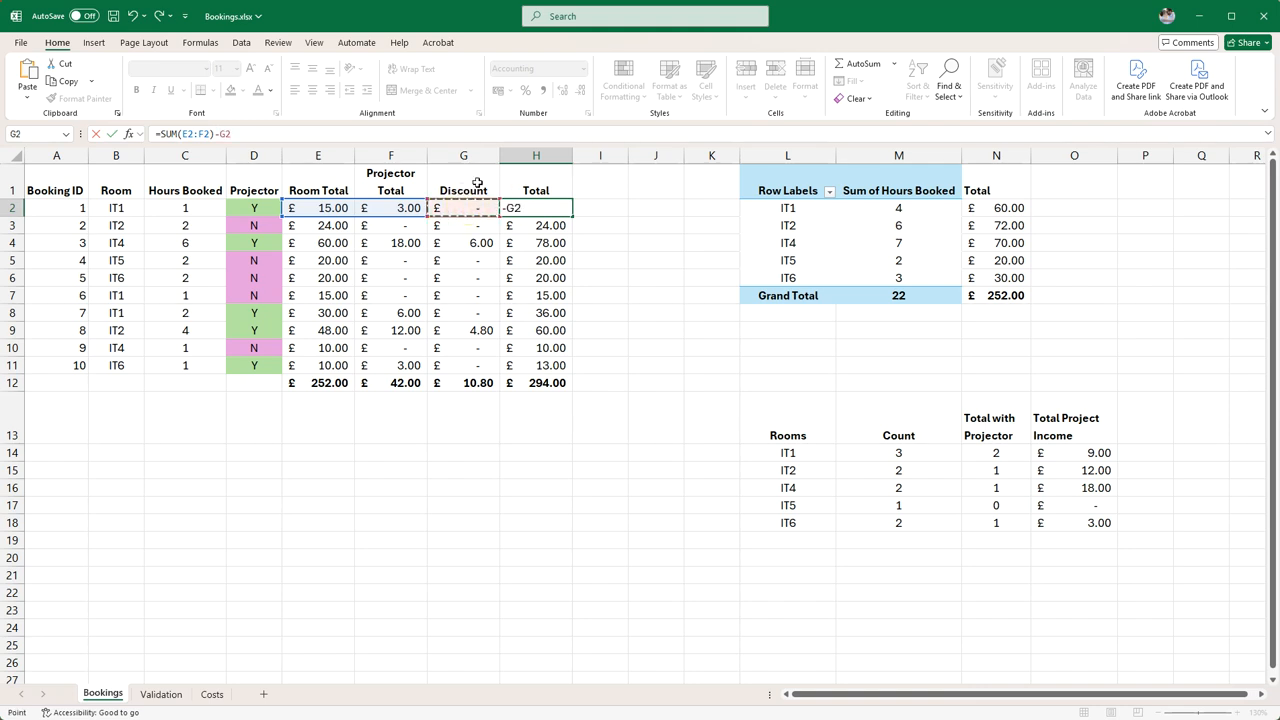
pyautogui.press('Return')
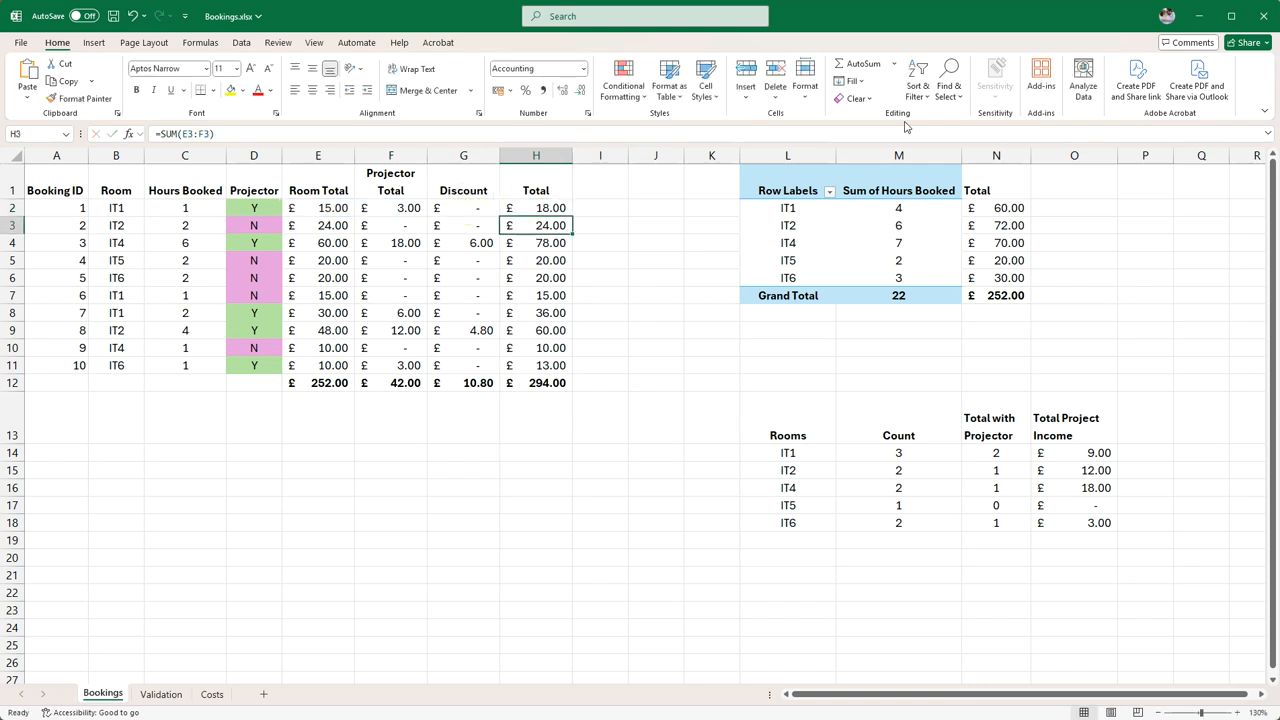
# Fill the revised Total formula from H2 down to H11, replacing the old row totals
pyautogui.click(558, 205)
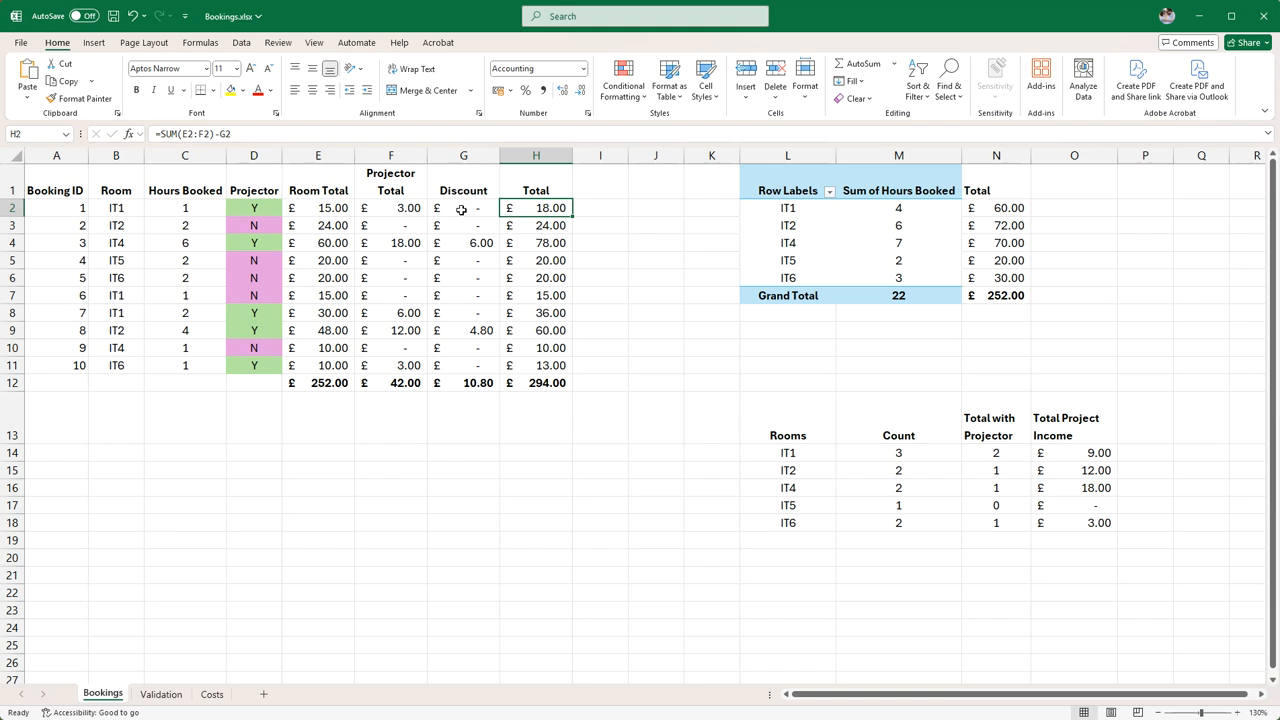
pyautogui.click(550, 243)
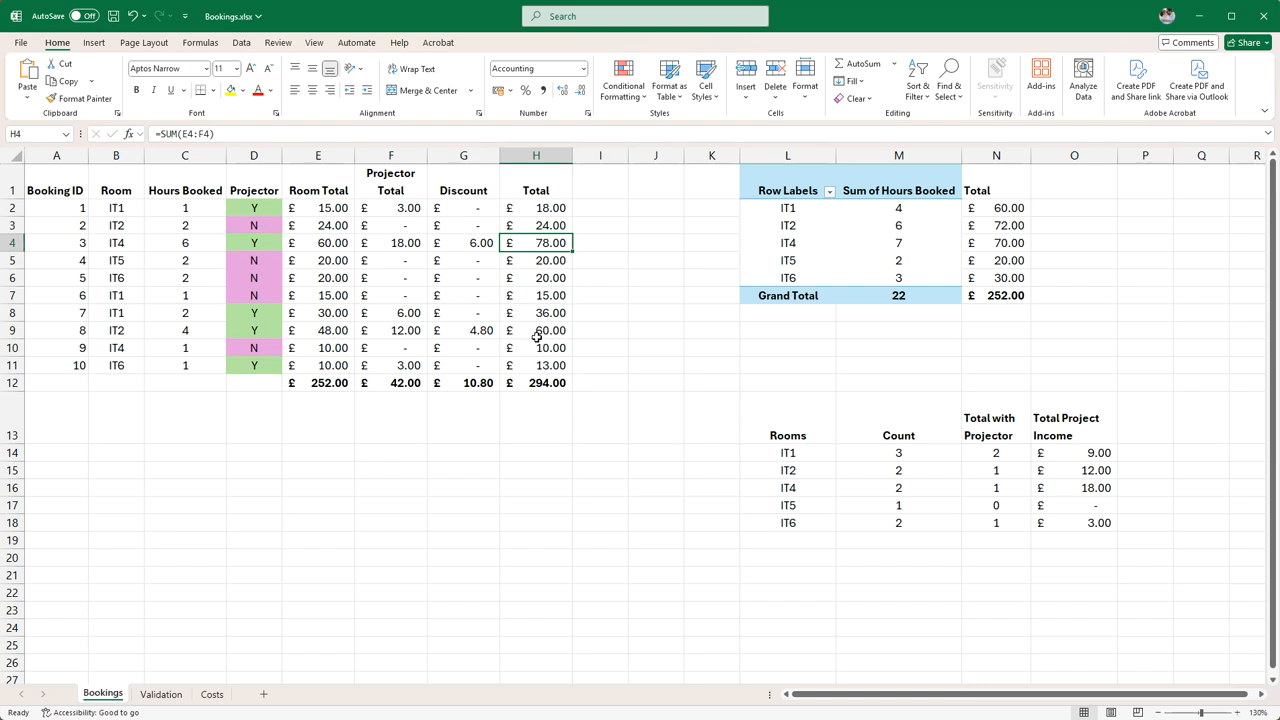
pyautogui.click(553, 333)
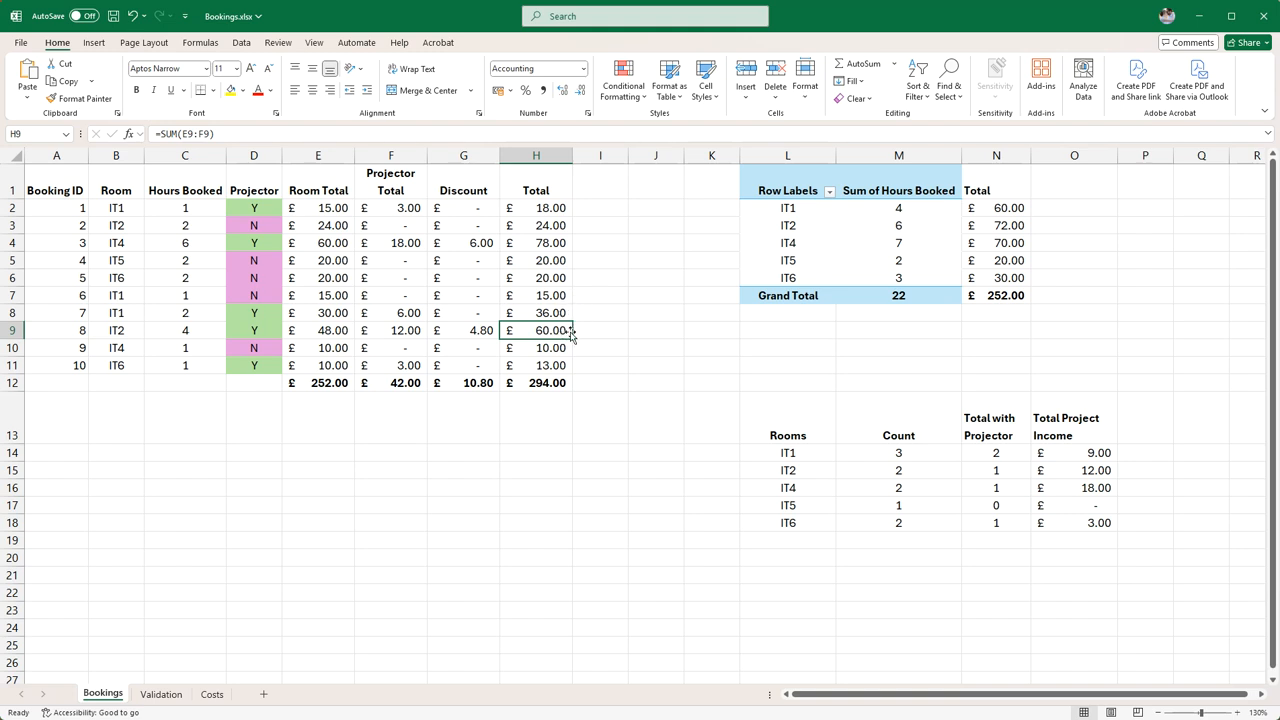
pyautogui.click(557, 208)
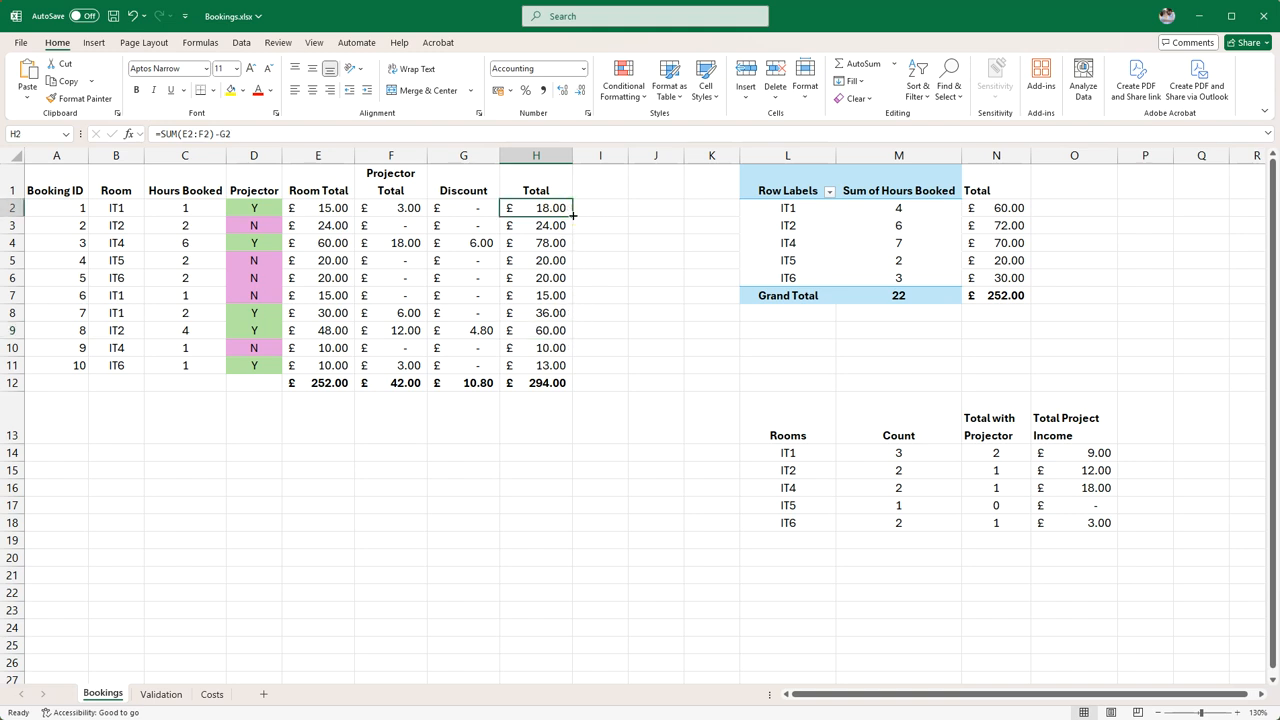
pyautogui.moveTo(573, 215); pyautogui.dragTo(572, 366)
pyautogui.click(555, 405)
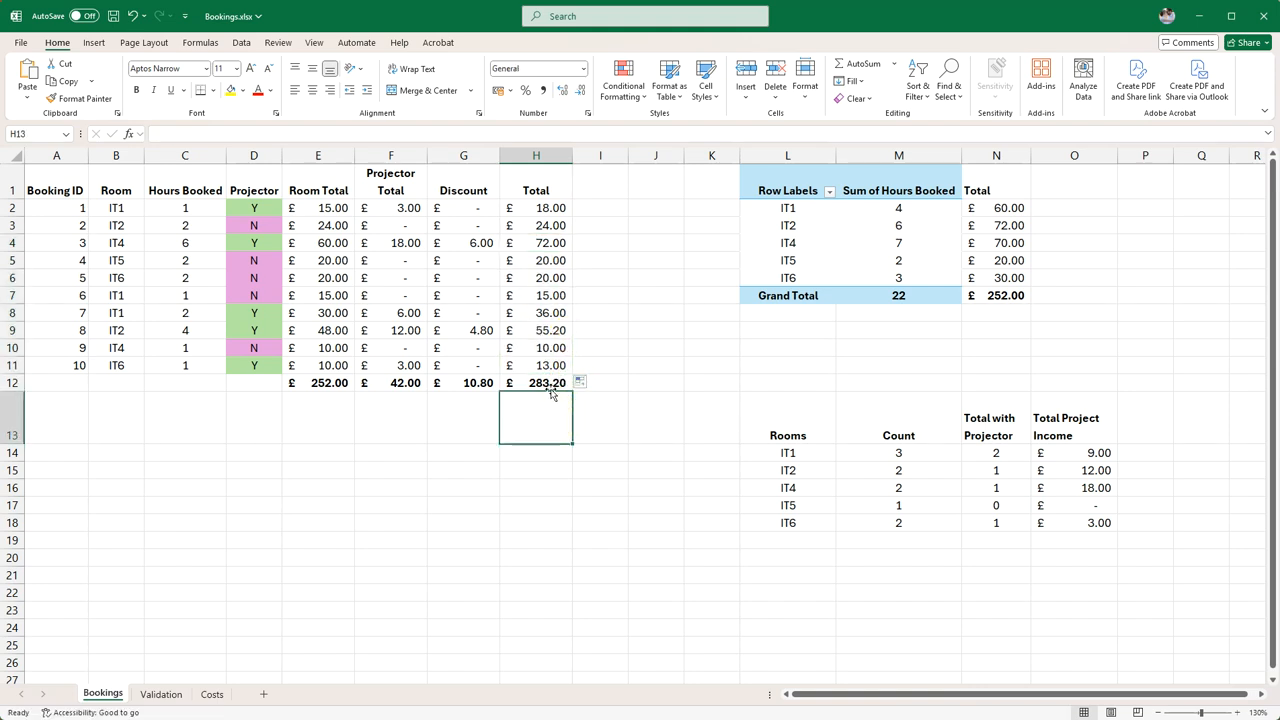
# Check which range the overall total formula in H12 sums, leaving the formula as it is
pyautogui.click(551, 385)
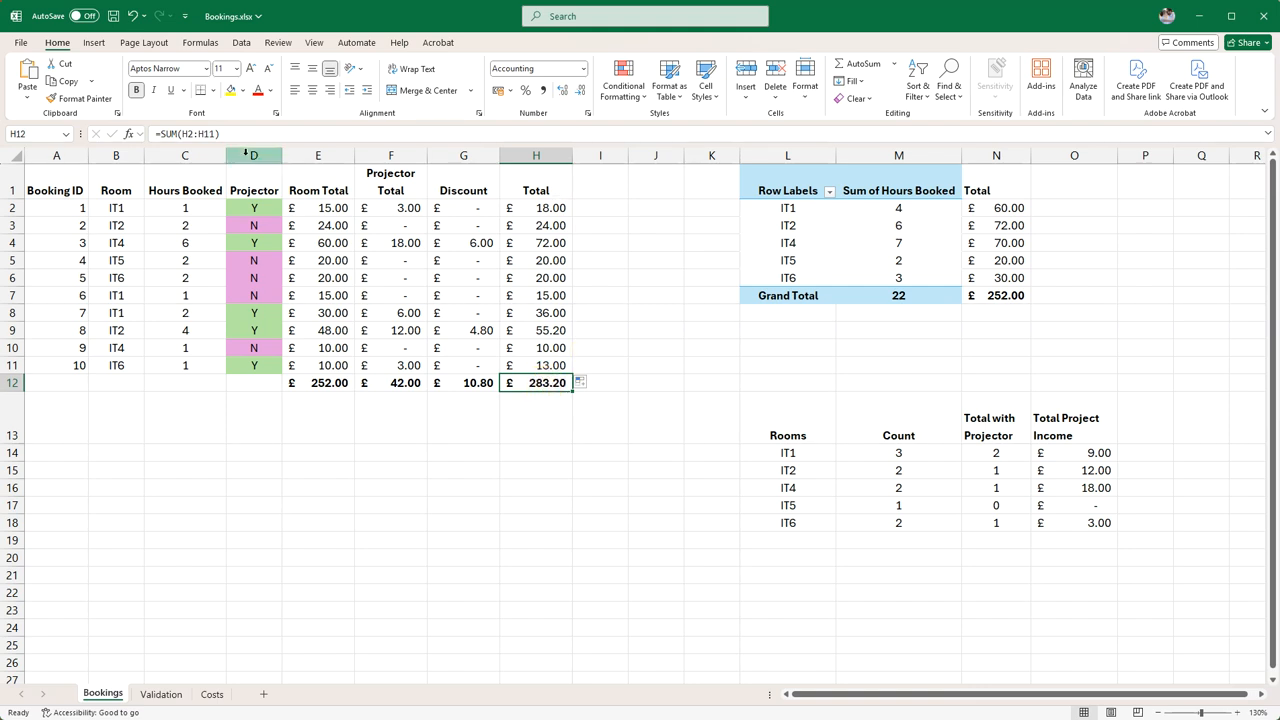
pyautogui.click(215, 133)
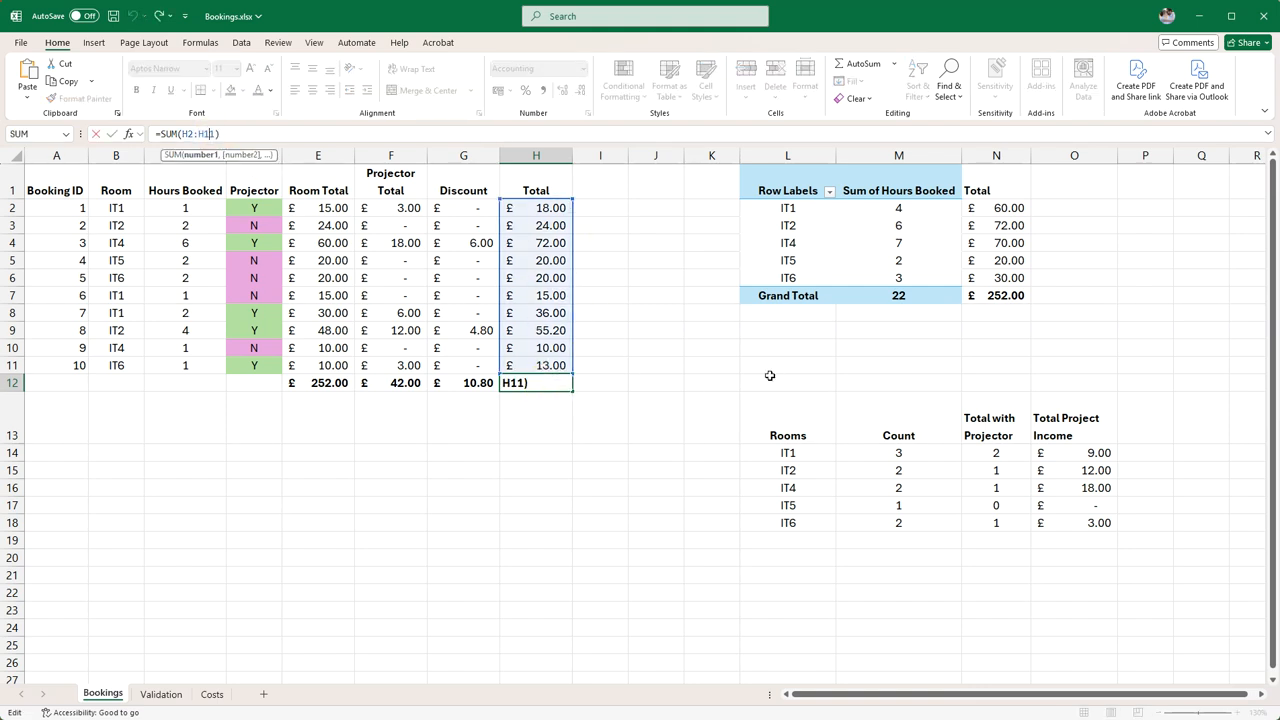
pyautogui.press('Return')
pyautogui.click(183, 468)
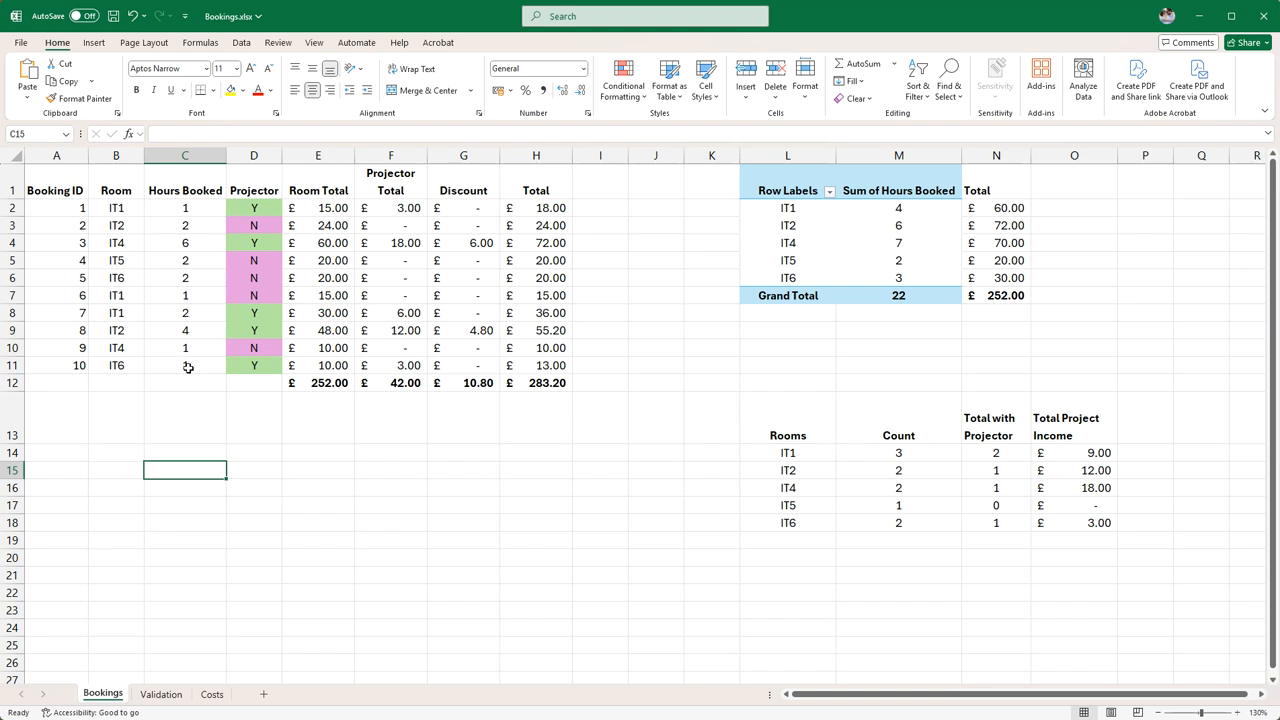
pyautogui.click(172, 363)
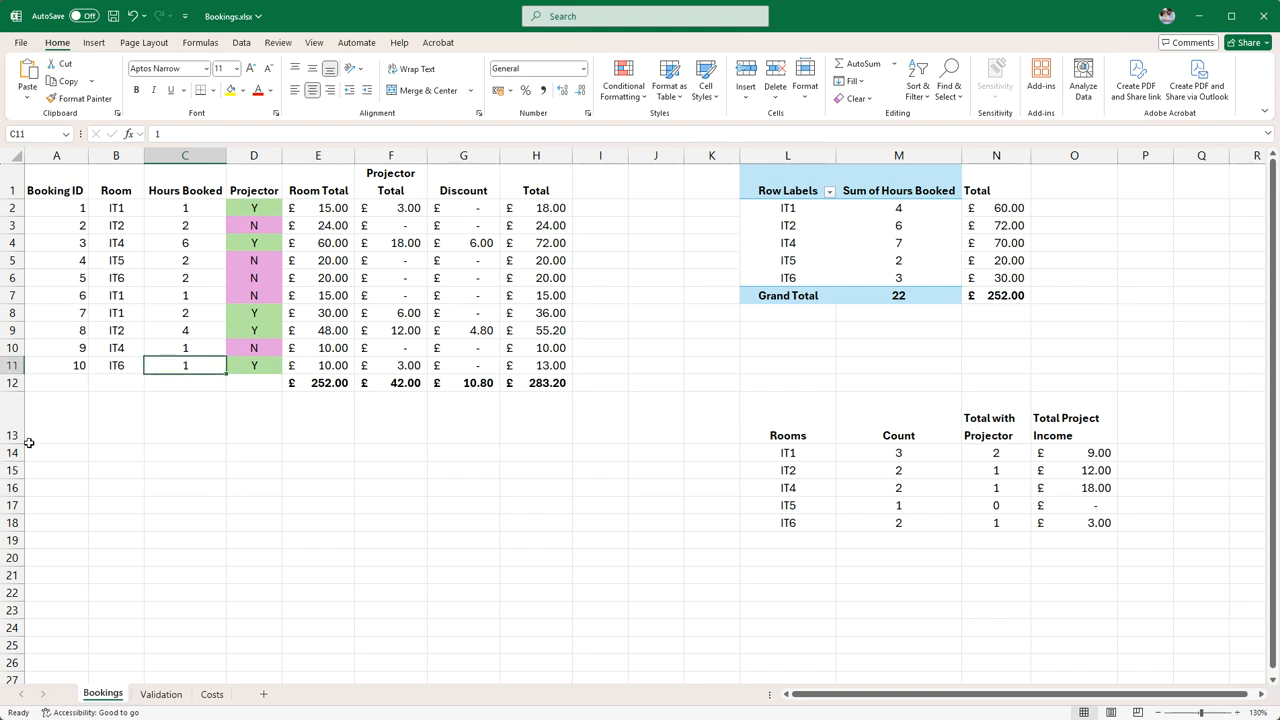
# Set the hours booked for booking 10 to 10 and check that row's room total, projector total, discount and total
pyautogui.write('10')
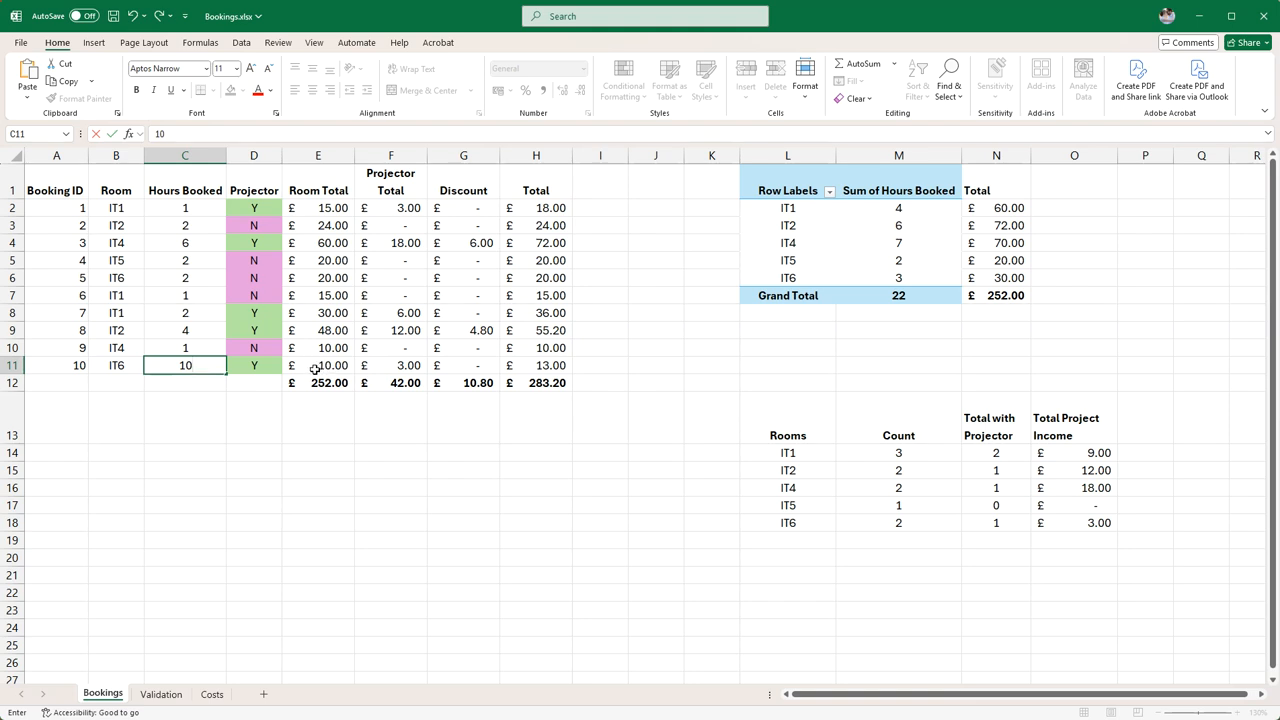
pyautogui.moveTo(319, 366); pyautogui.dragTo(402, 363)
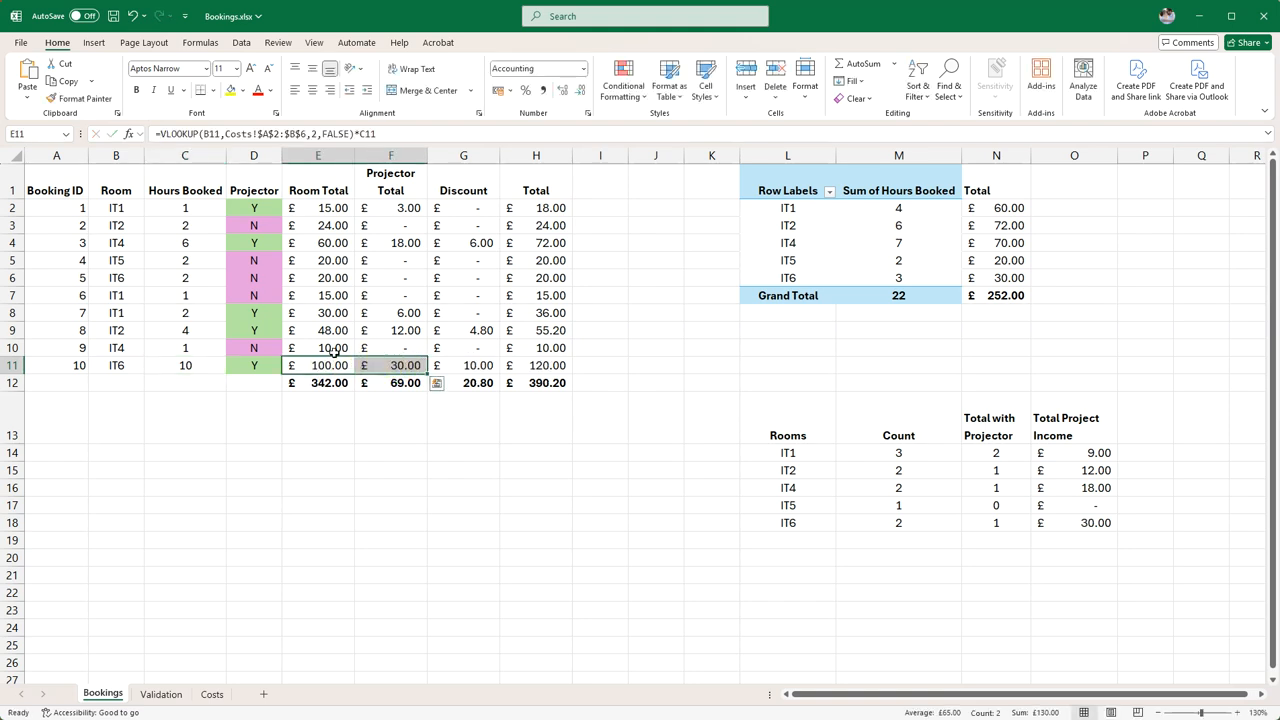
pyautogui.click(460, 365)
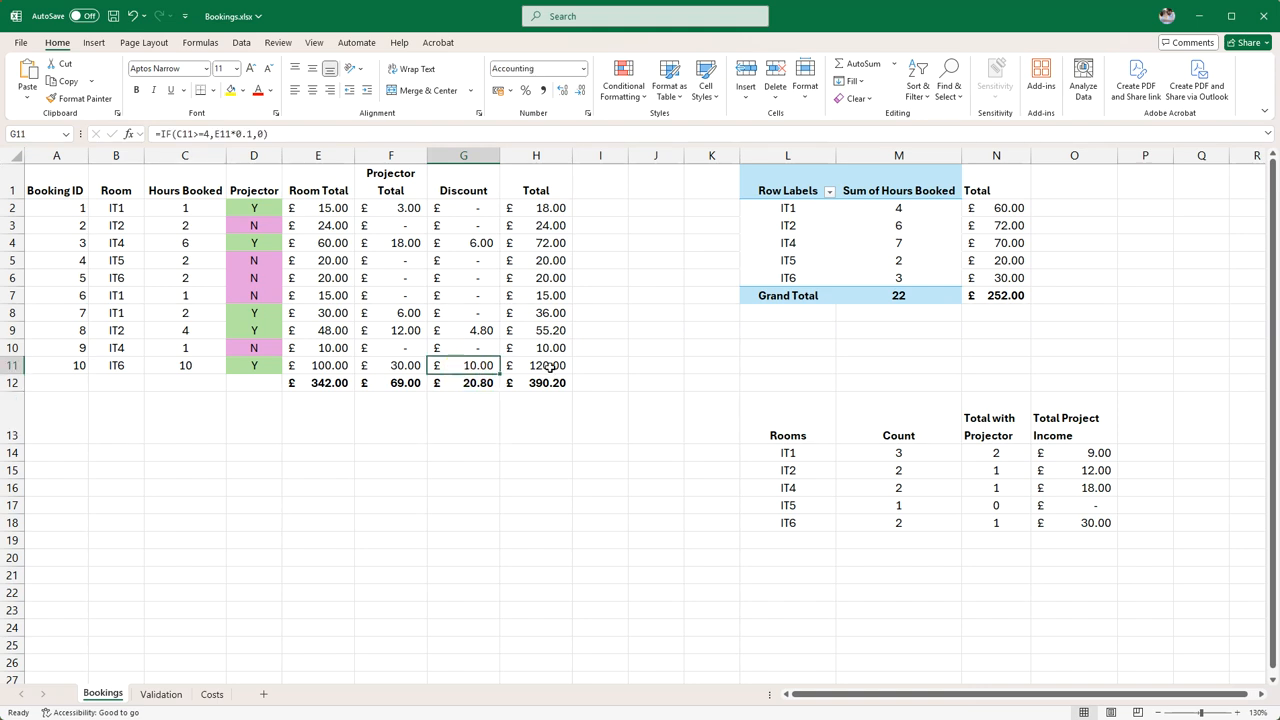
pyautogui.moveTo(322, 364); pyautogui.dragTo(410, 366)
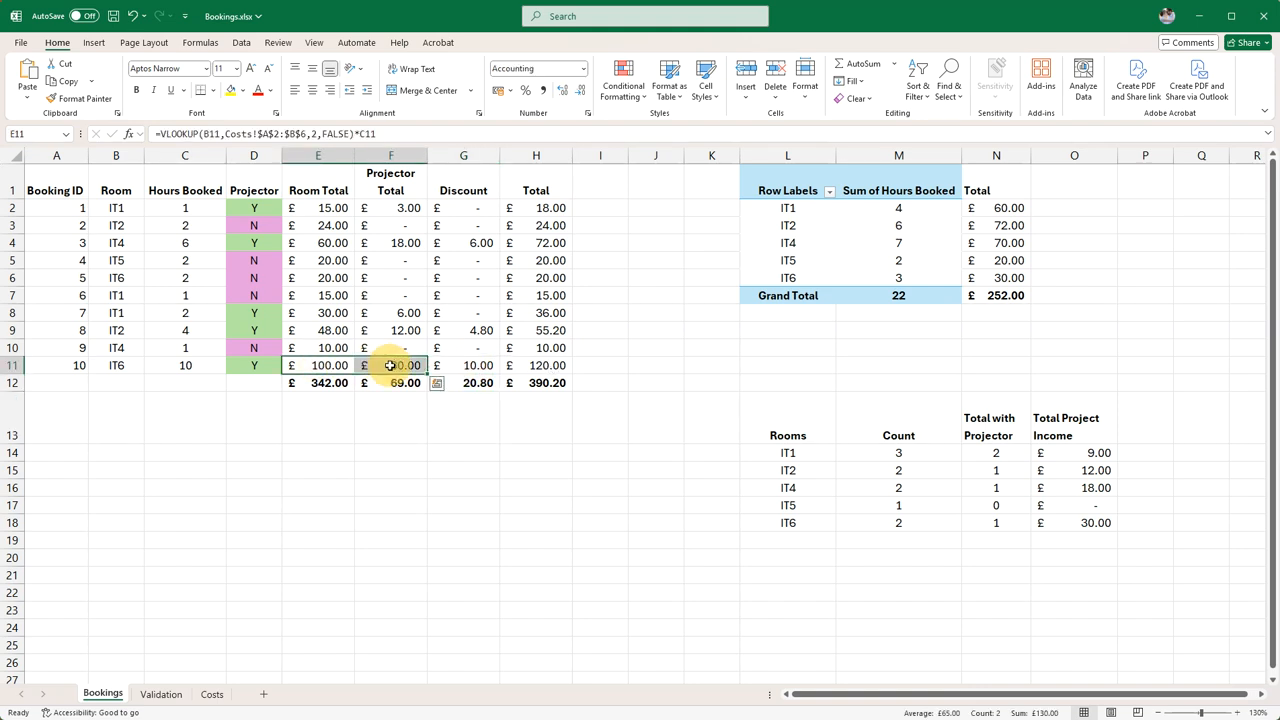
pyautogui.click(330, 366)
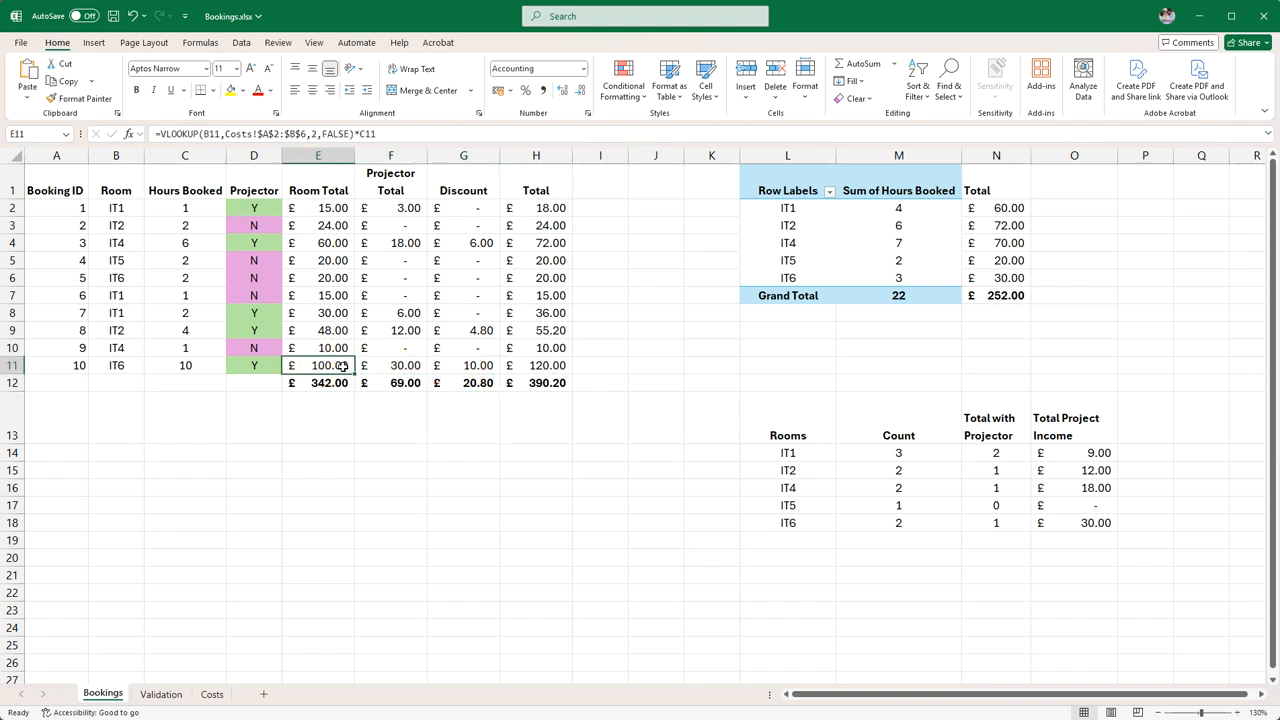
pyautogui.click(476, 367)
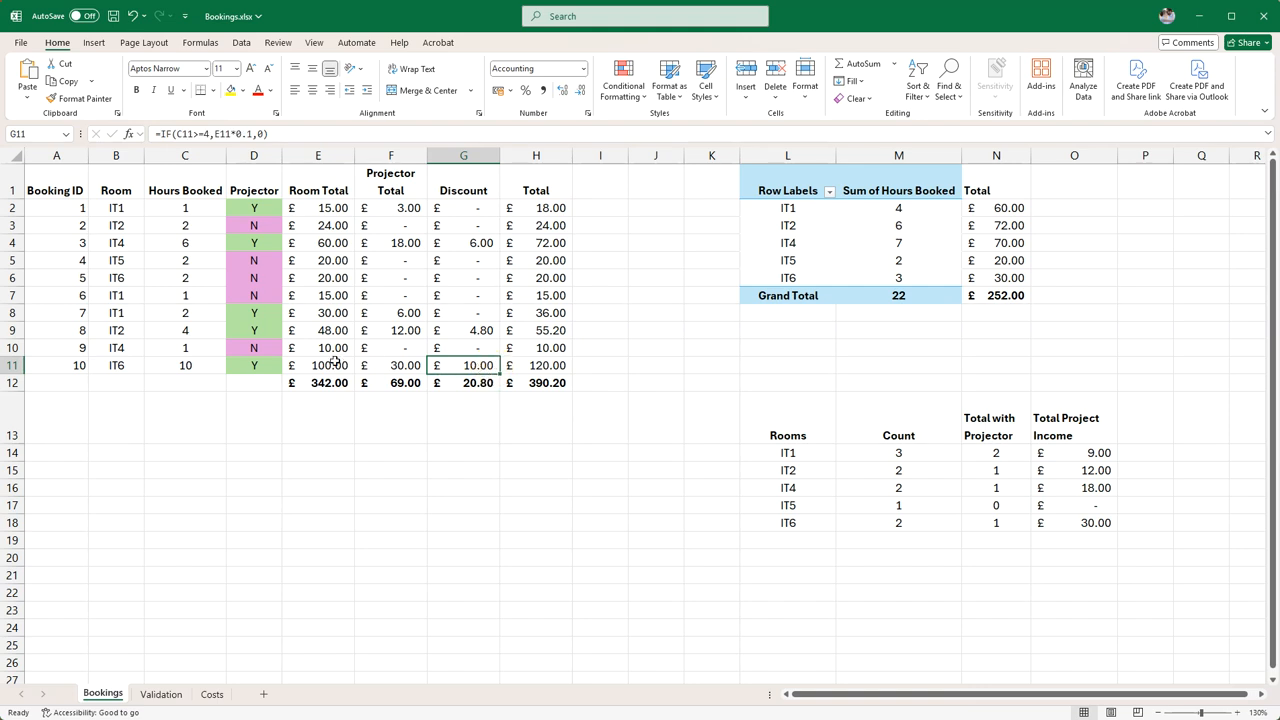
pyautogui.click(538, 370)
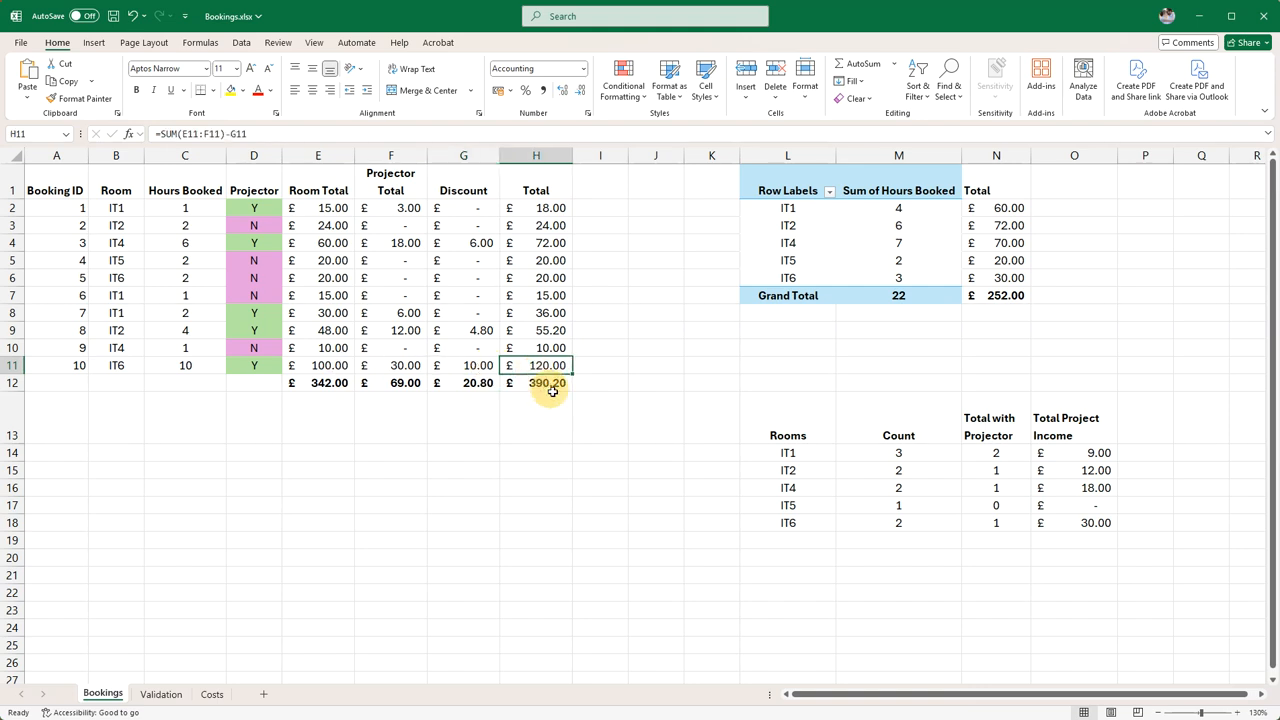
pyautogui.click(552, 416)
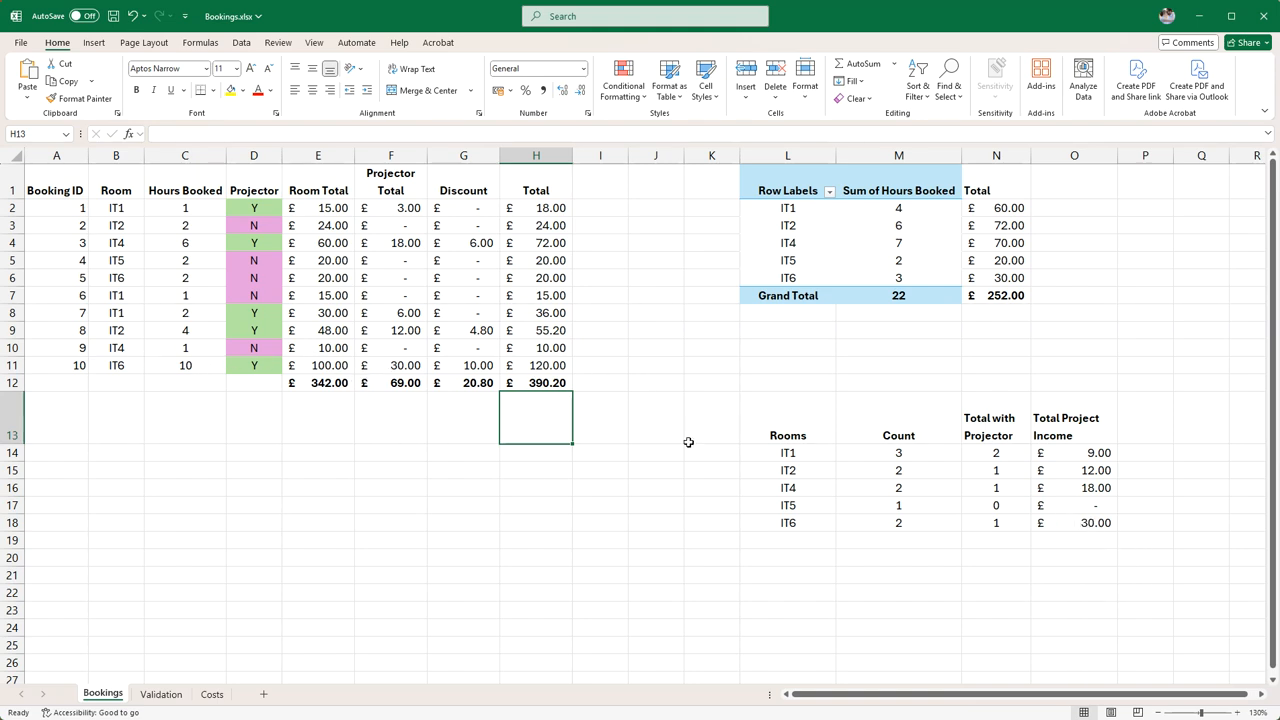
# Review the room count and projector income table, and refresh the hours-booked PivotTable to include the changed booking hours
pyautogui.moveTo(1075, 456); pyautogui.dragTo(789, 518)
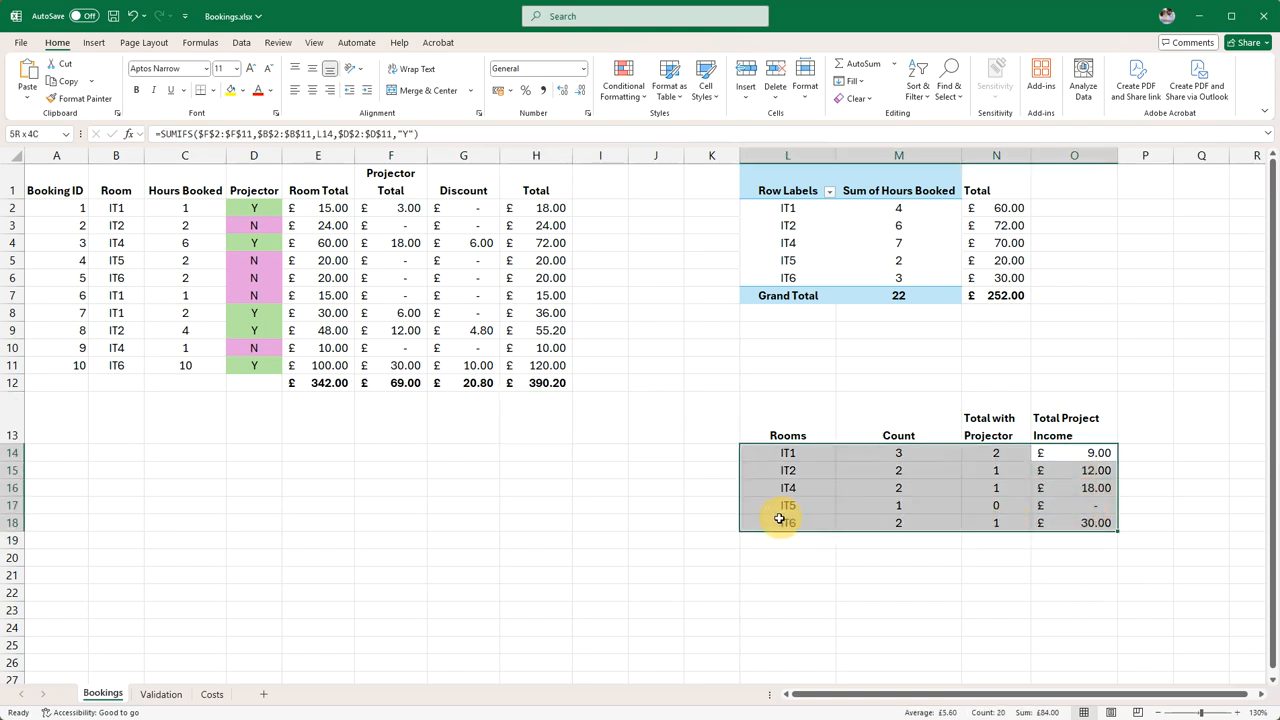
pyautogui.click(788, 590)
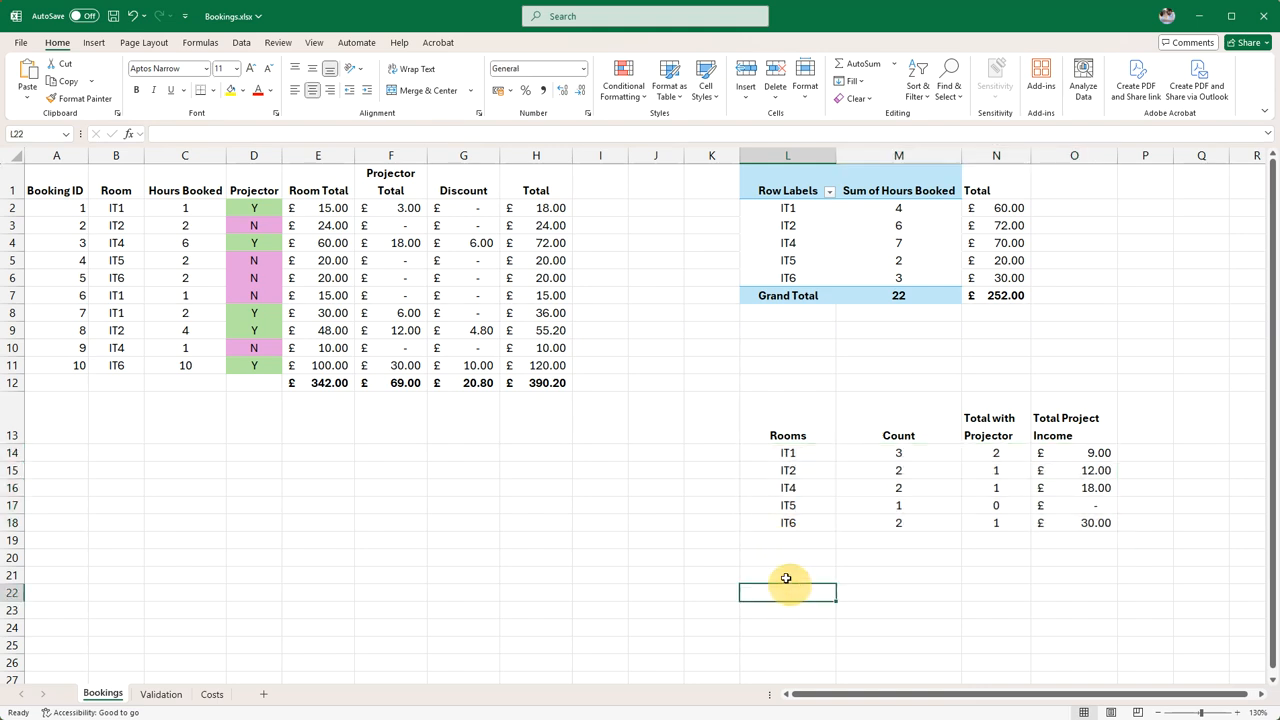
pyautogui.click(978, 266)
pyautogui.click(778, 208)
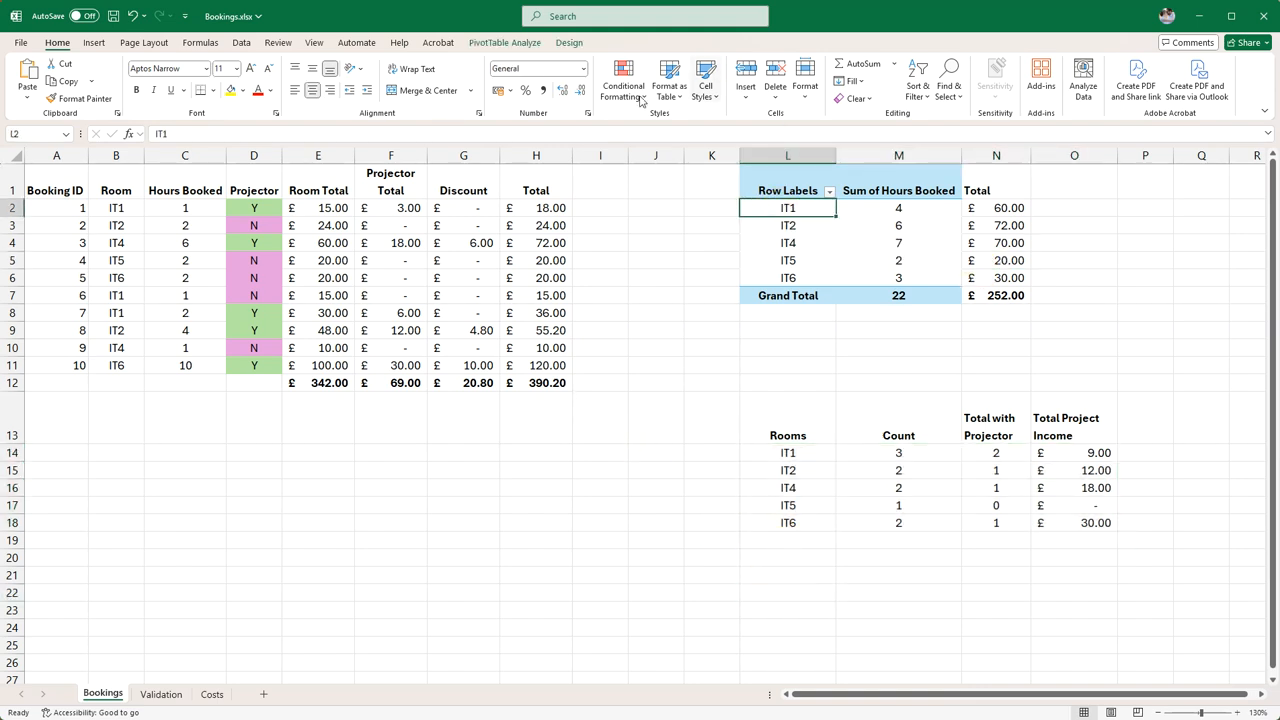
pyautogui.click(505, 42)
pyautogui.click(503, 78)
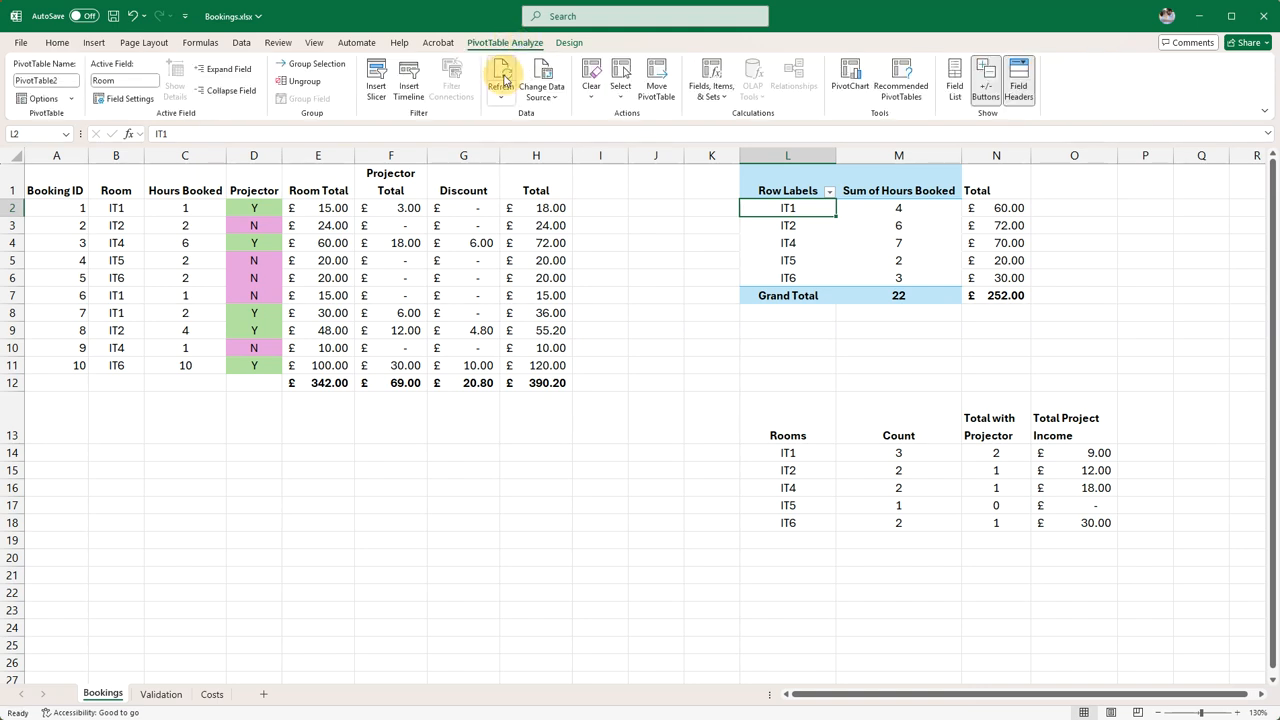